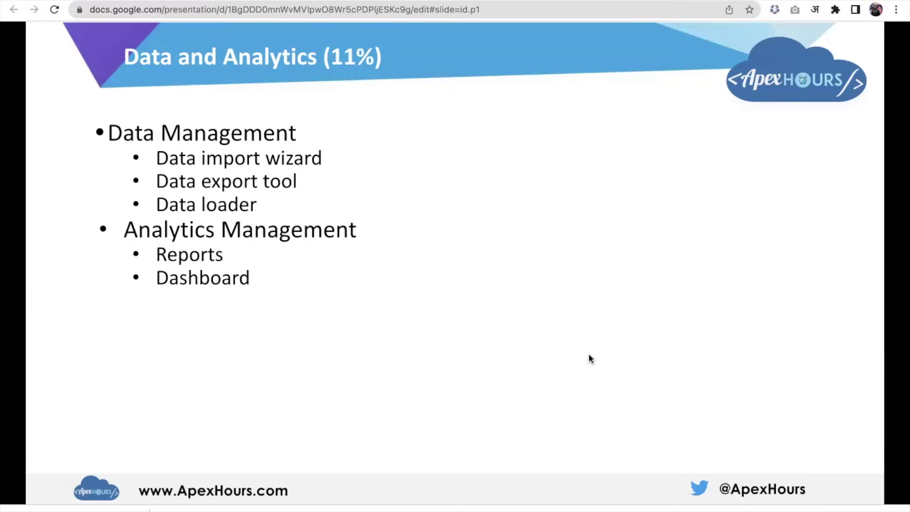
Step: Go through the Data Management slides on Data Import Wizard, Data Export and Data Loader, ending at the Data Loader vs Data Import Wizard comparison
key("Right")
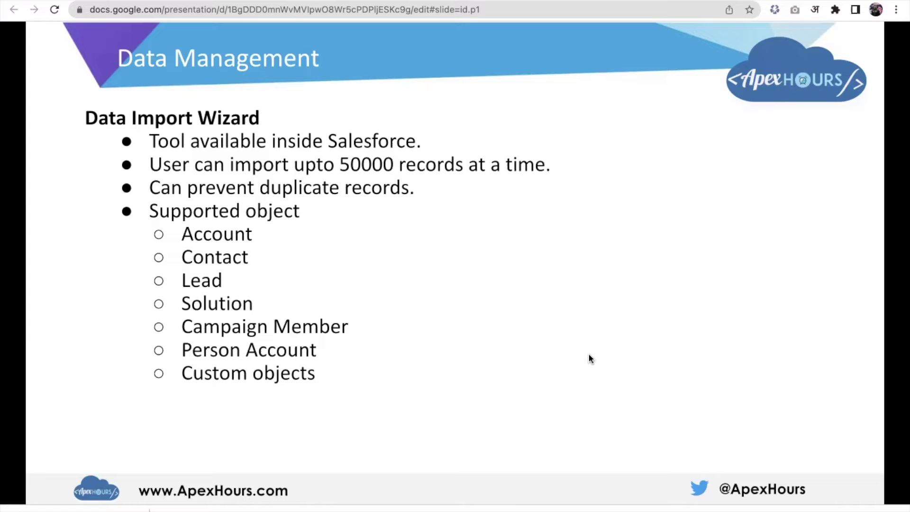
key("Right")
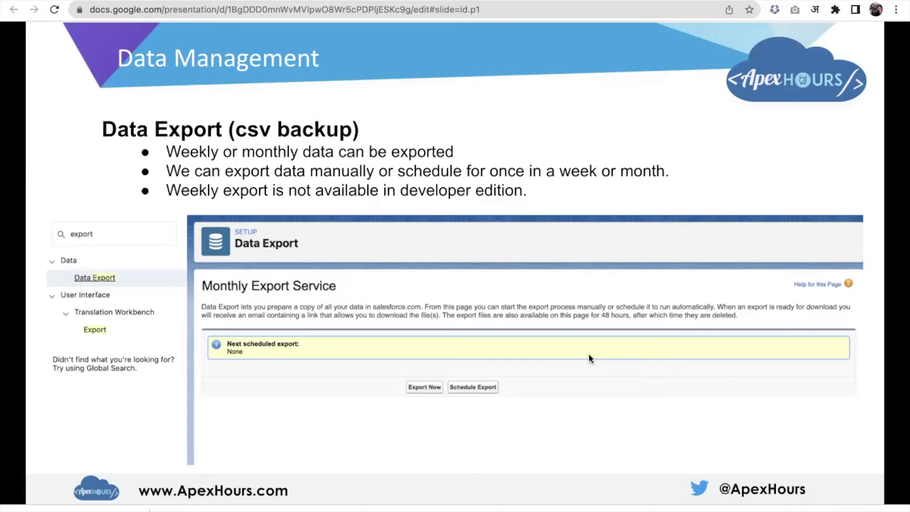
key("Right")
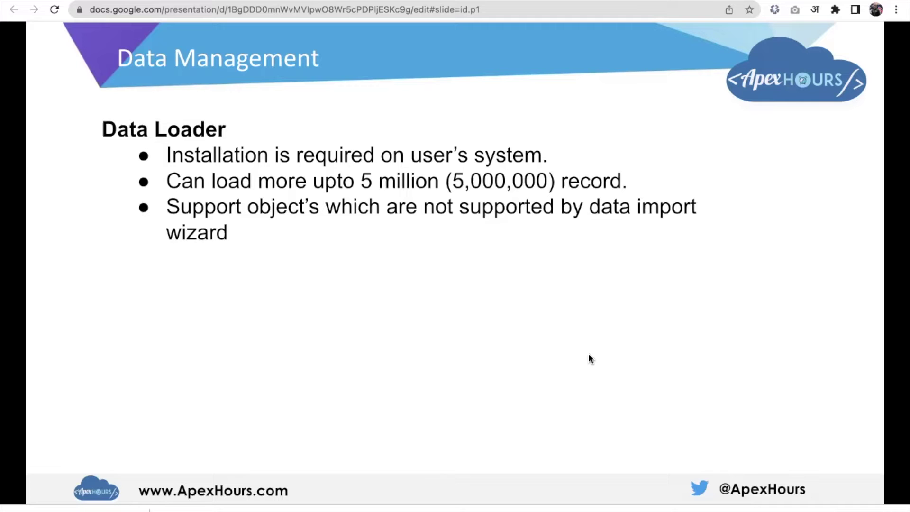
key("Left")
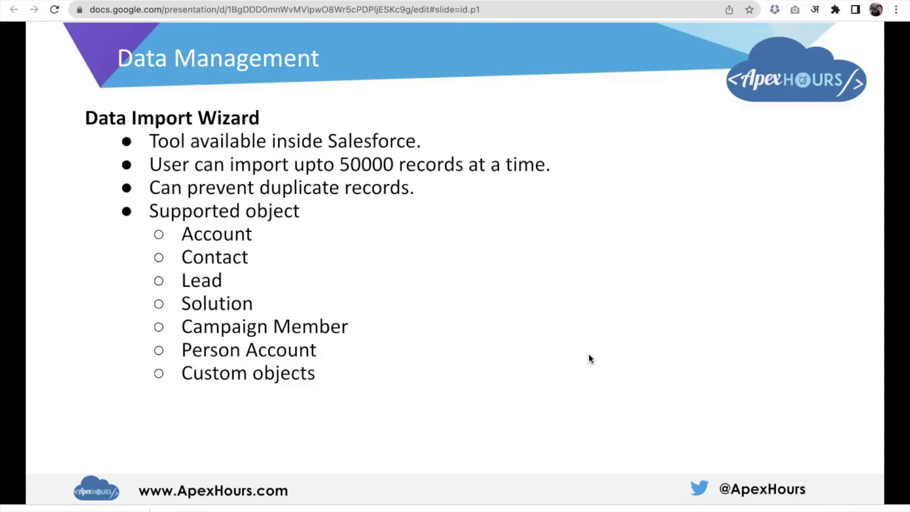
key("Right")
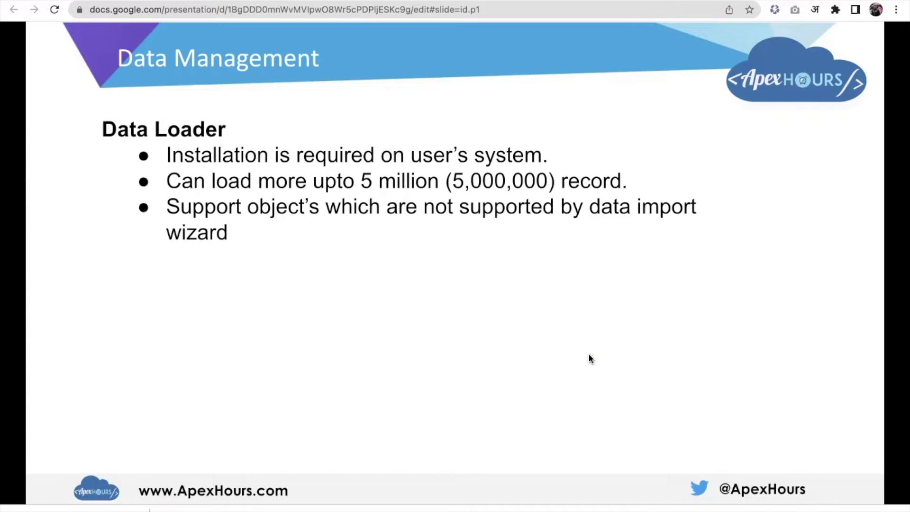
key("Right")
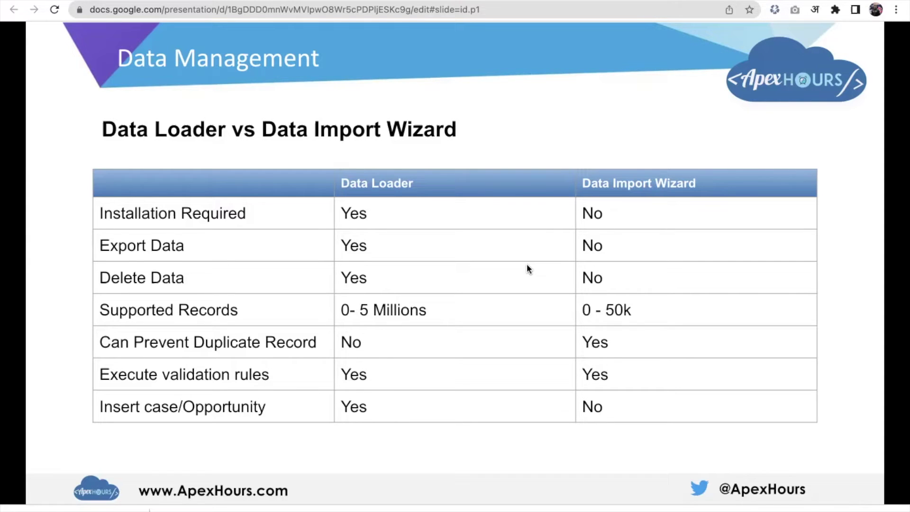
Step: Switch to the Salesforce org, search Setup for "data lo" and open the Data Loader page
key("ctrl+Tab")
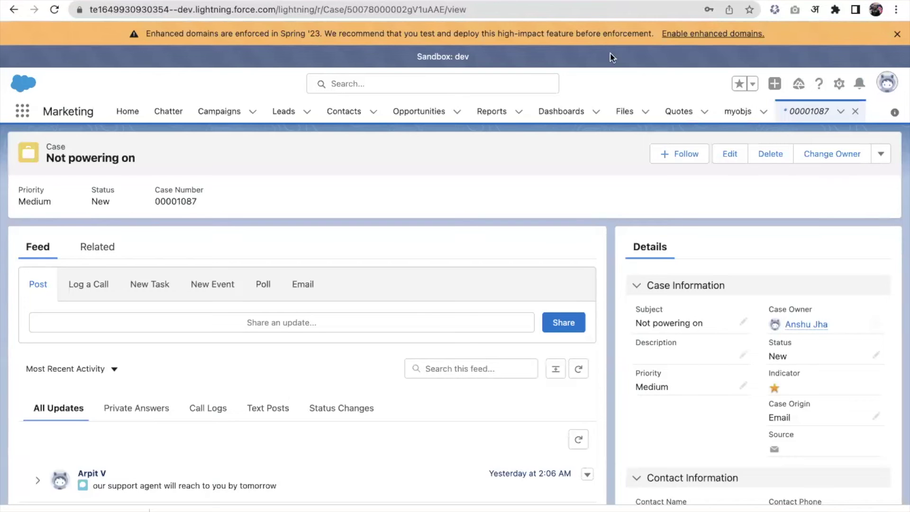
left_click(839, 84)
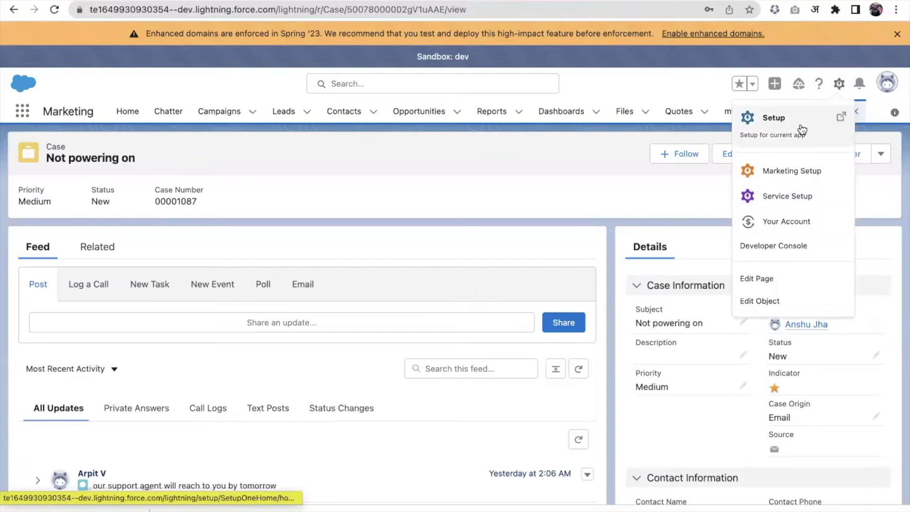
left_click(801, 129)
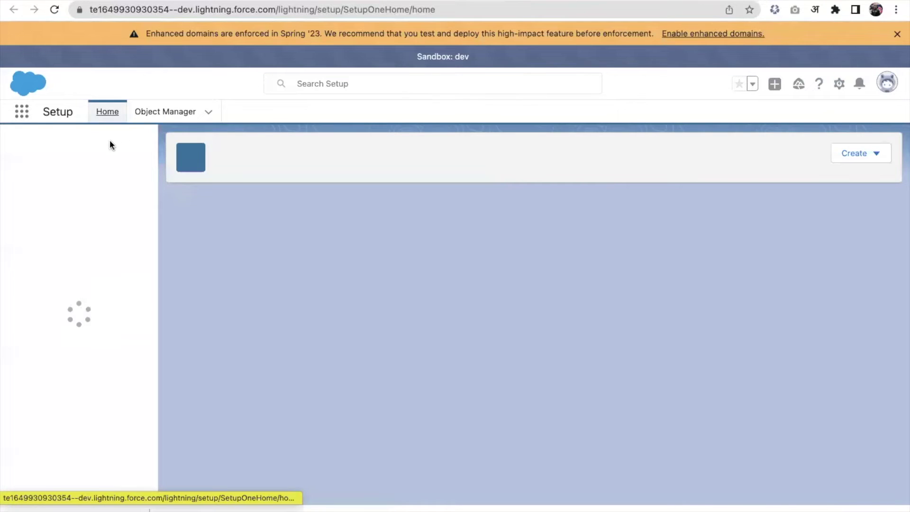
left_click(109, 142)
type("data lo")
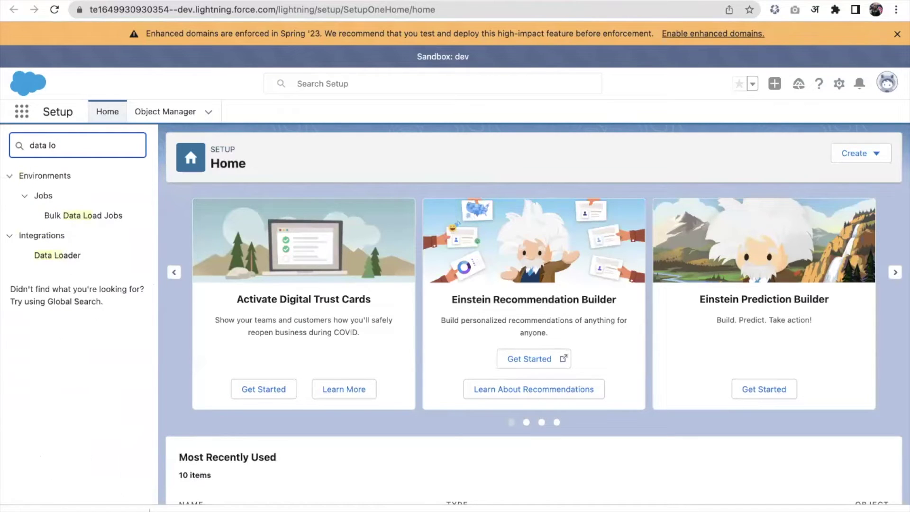
left_click(74, 258)
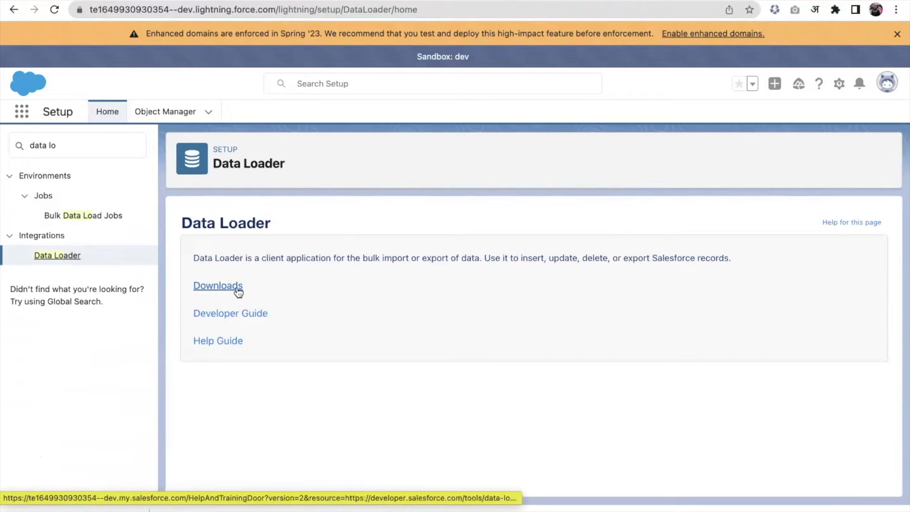
Step: Examine the external Data Loader downloads page for its releases, supported operating system versions and getting-started resources, and return to Setup
left_click(237, 290)
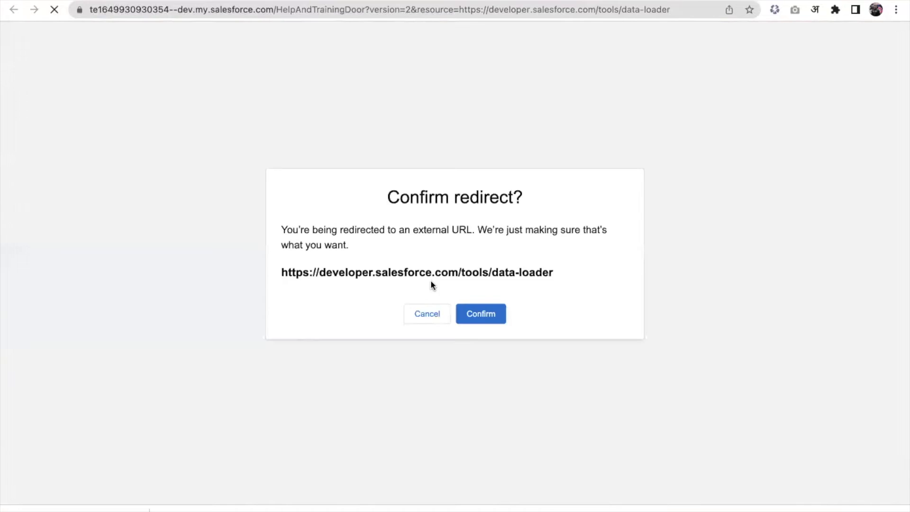
left_click(464, 371)
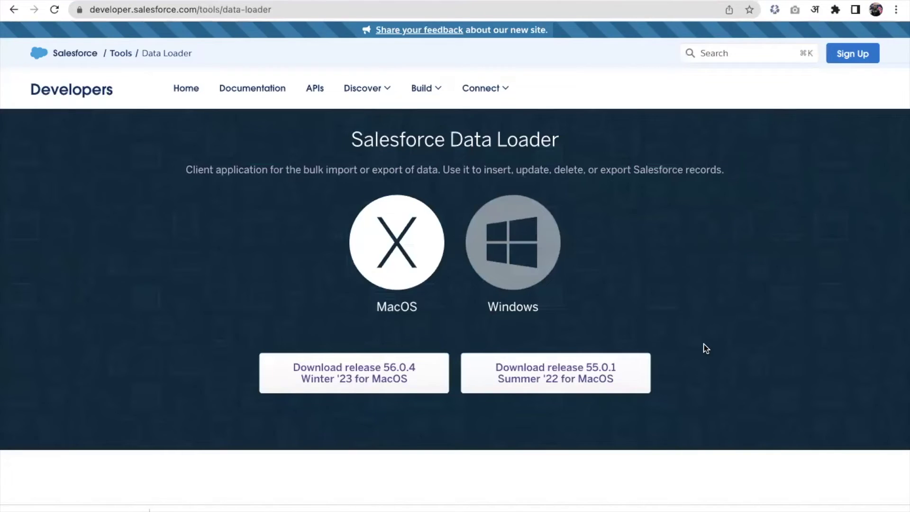
scroll(706, 348, "down", 1)
scroll(583, 201, "down", 3)
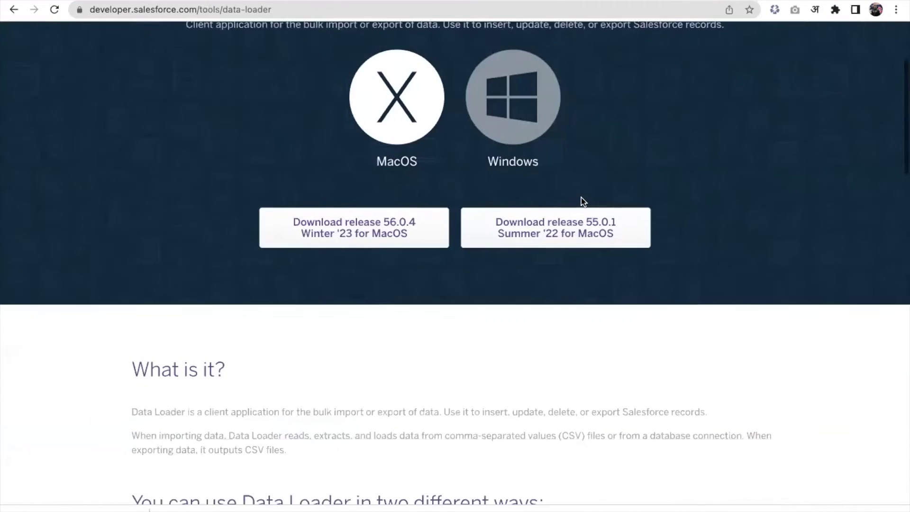
scroll(529, 325, "down", 9)
scroll(529, 325, "down", 10)
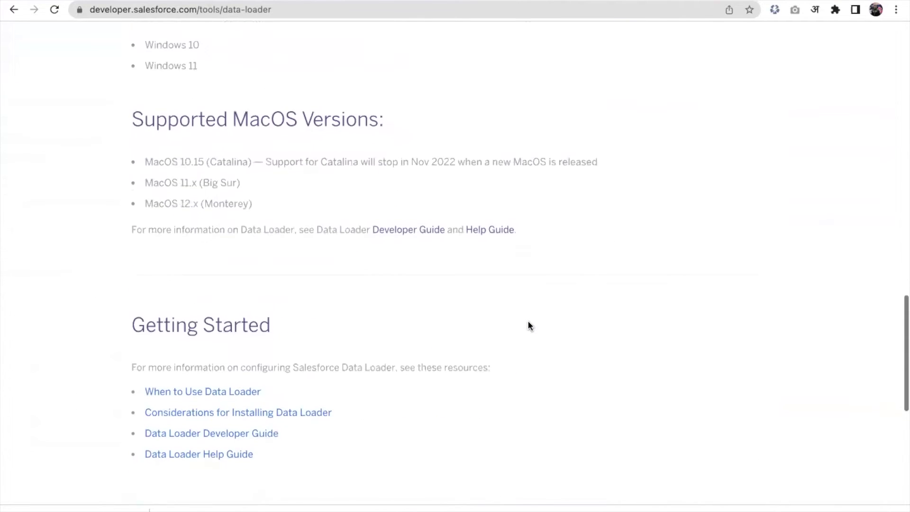
scroll(529, 325, "down", 2)
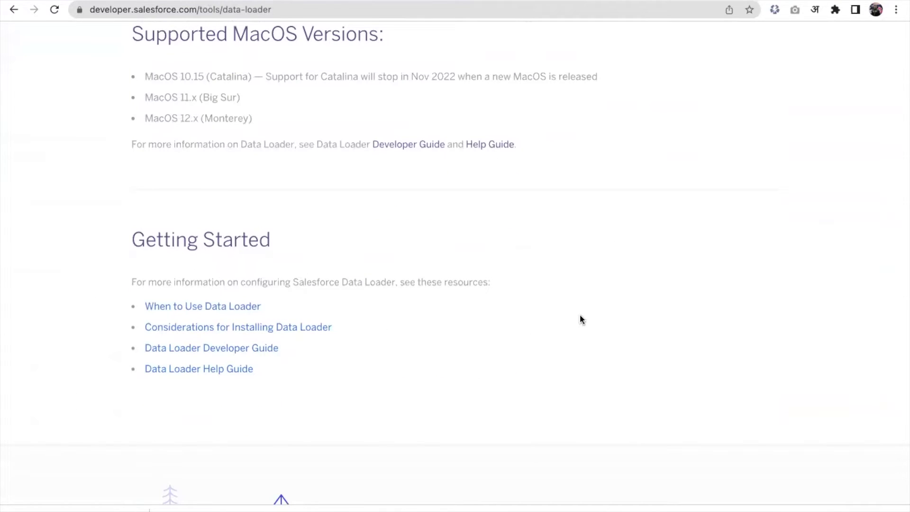
scroll(581, 332, "up", 20)
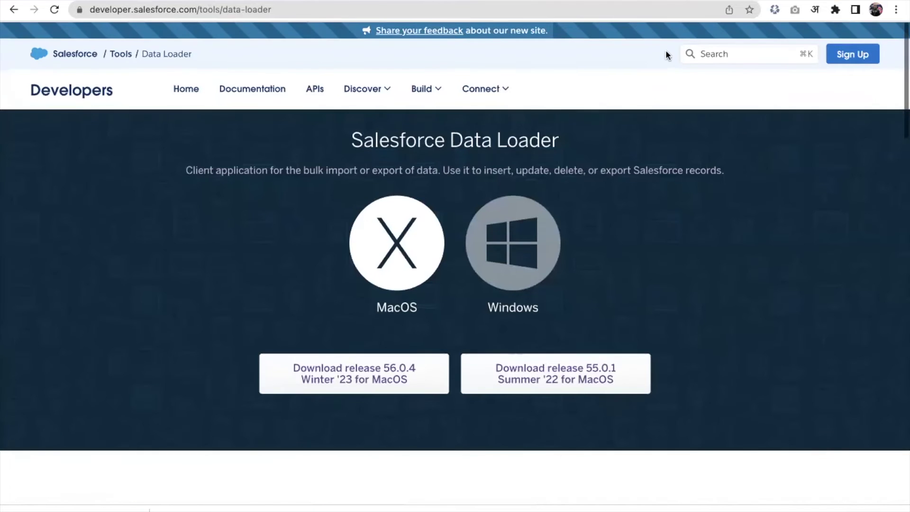
left_click(662, 1)
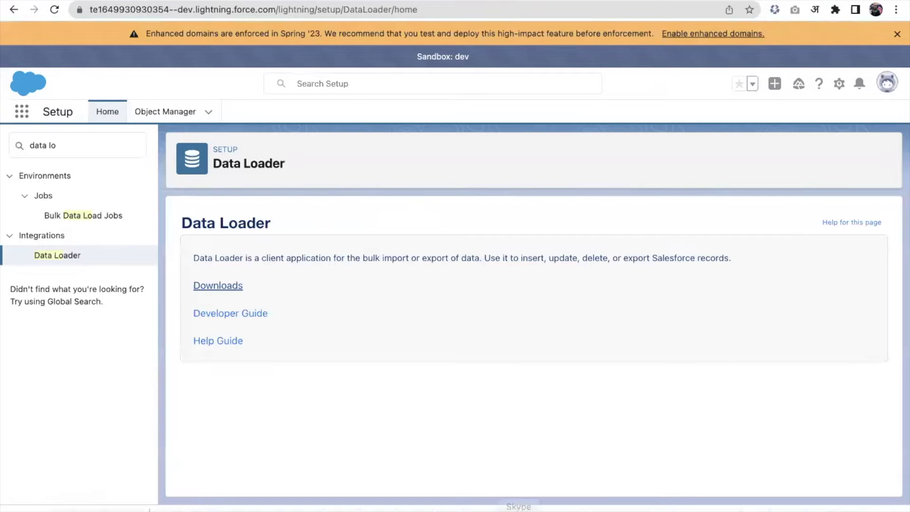
Step: Find the installed Data Loader application by searching for "data" and launch it
mouse_move(265, 506)
left_click(86, 506)
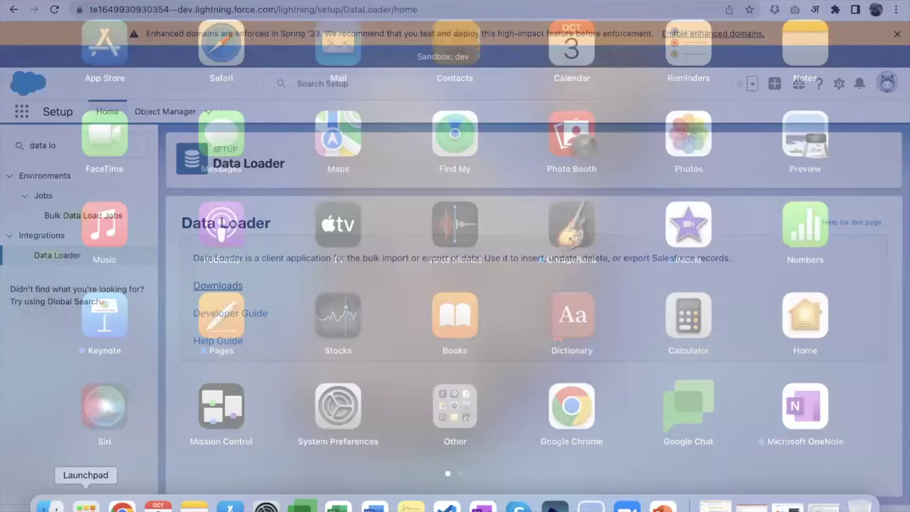
type("data")
left_click(452, 70)
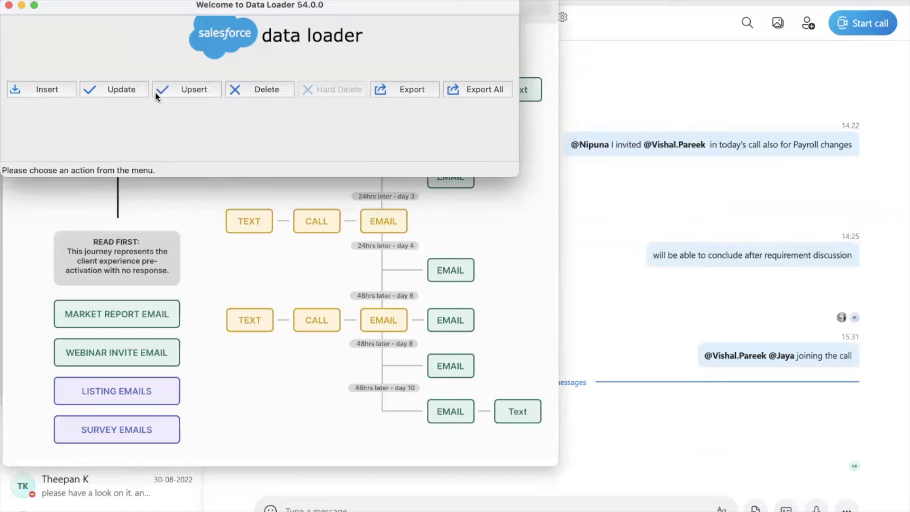
Step: Start an export operation and open the OAuth login for the Production environment
left_click(413, 92)
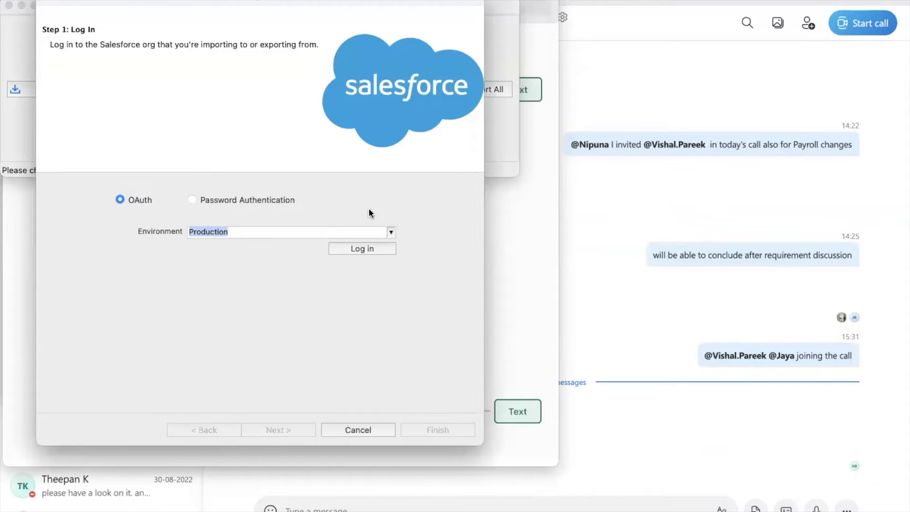
left_click(258, 200)
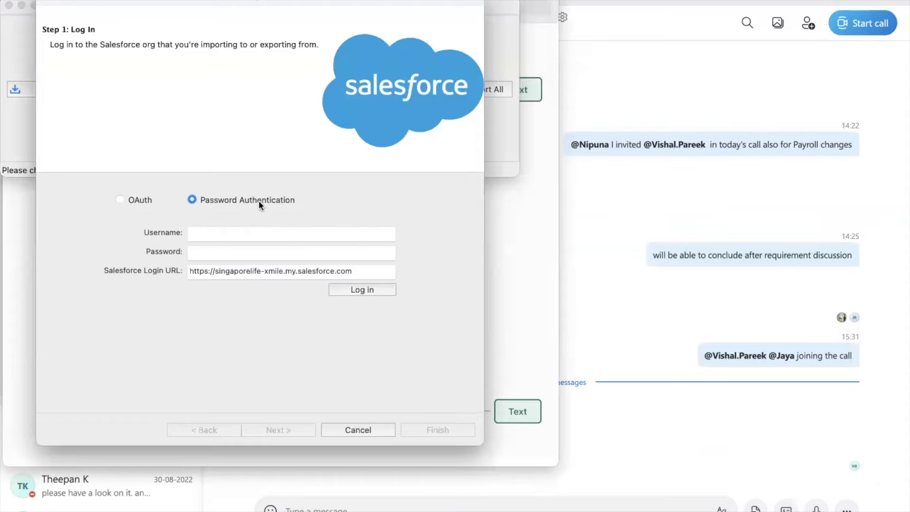
left_click(141, 200)
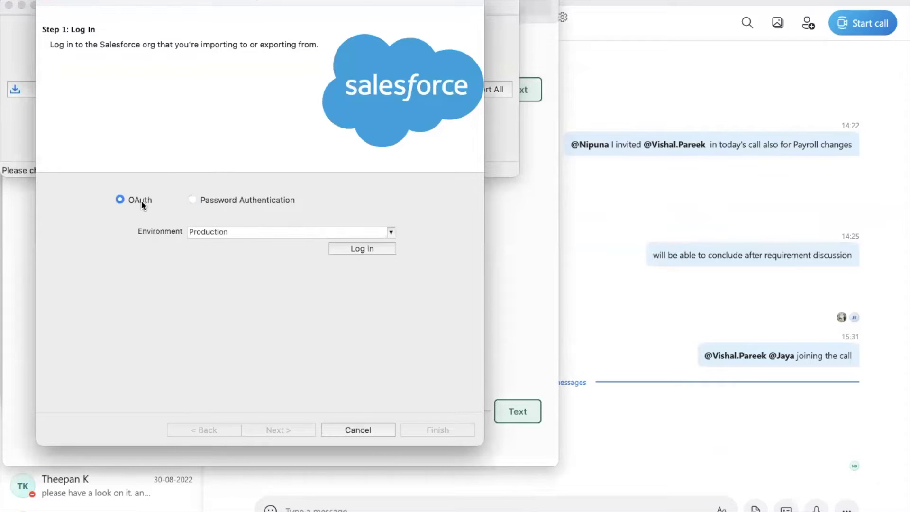
left_click(368, 249)
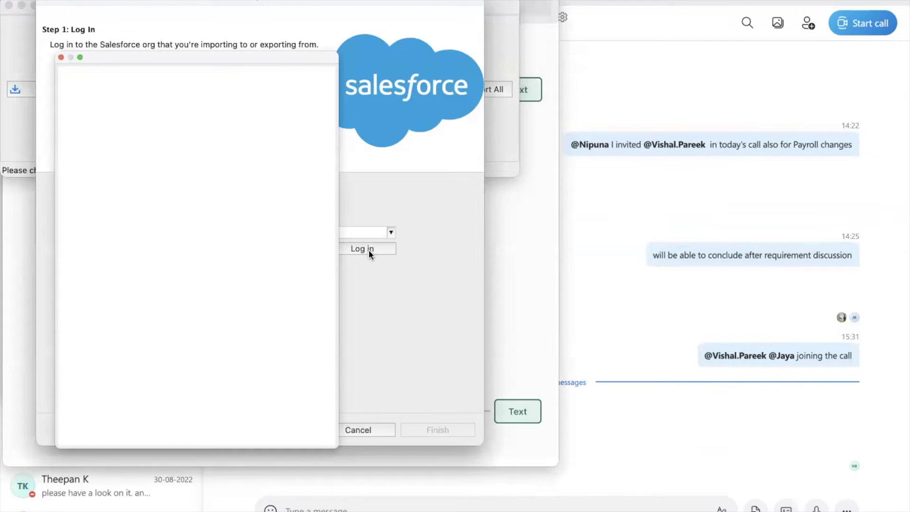
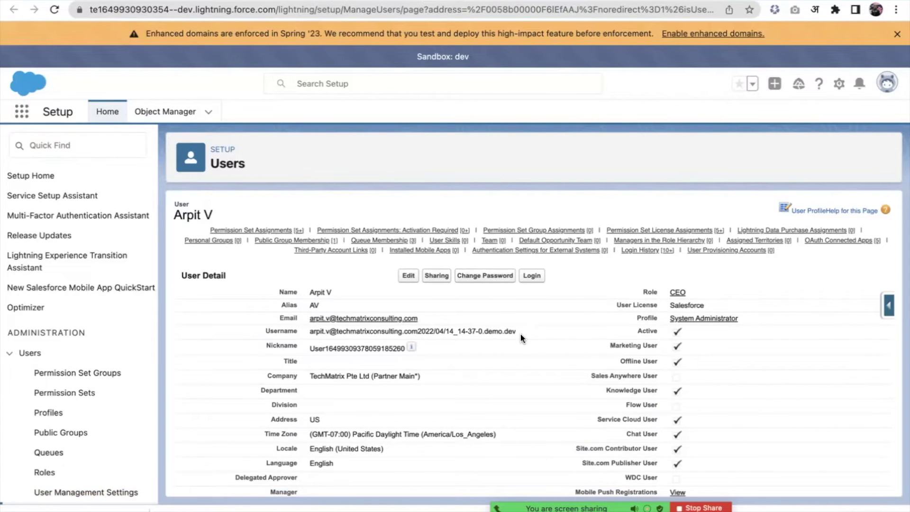
Step: Copy the username from the user's detail page in Salesforce Setup and paste it into the Data Loader login form
left_click_drag(519, 332, 309, 334)
key("super+c")
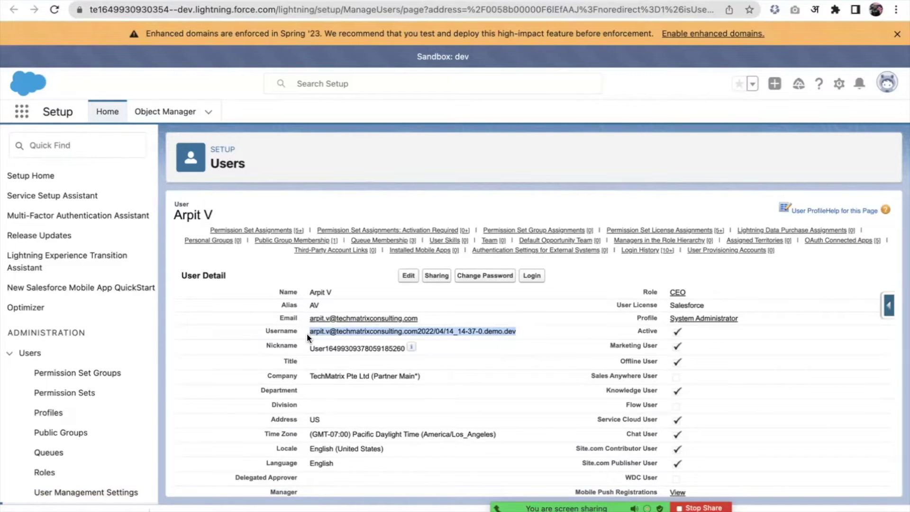
scroll(525, 449, "down", 3)
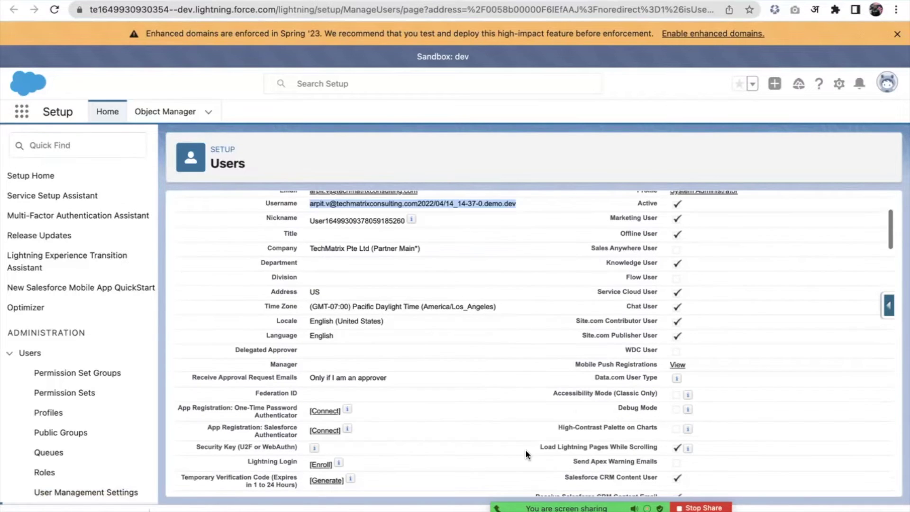
mouse_move(529, 507)
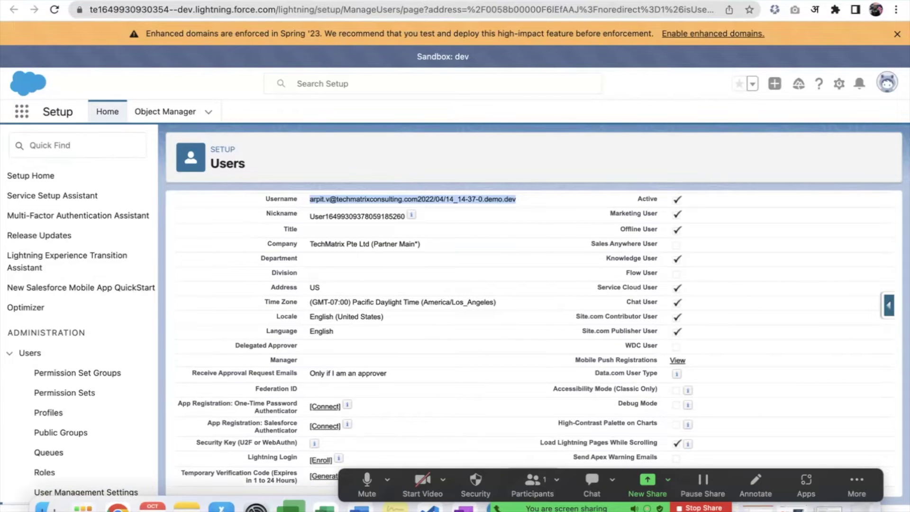
key("ctrl+Left")
left_click(186, 196)
key("super+v")
Step: Enter the account password and submit the Data Loader login
left_click(162, 256)
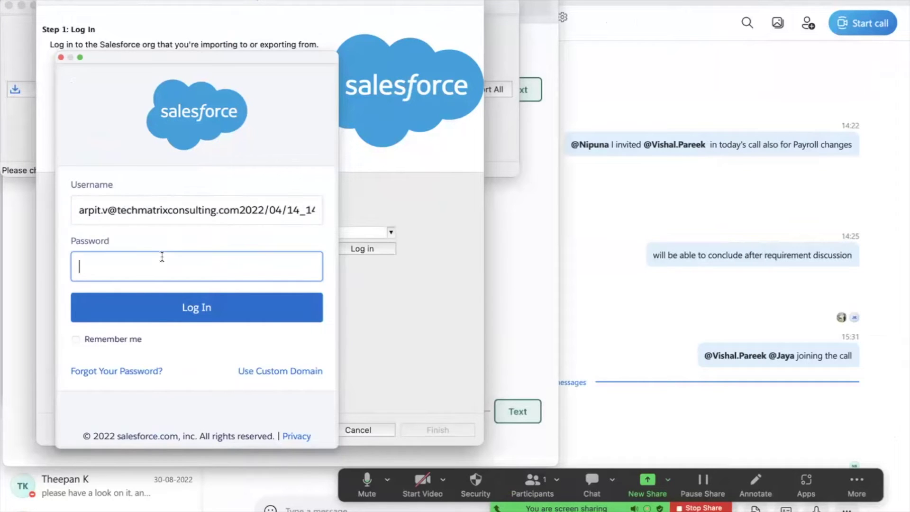
type("••")
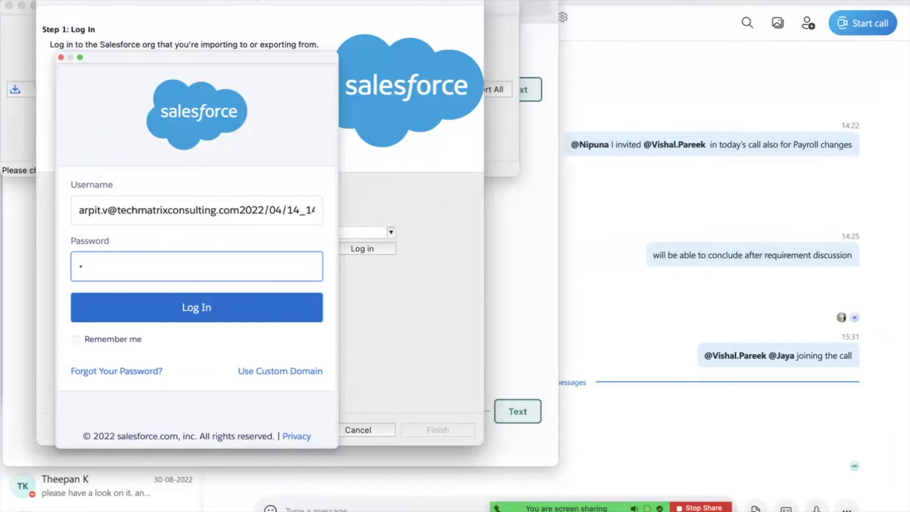
type("••••••")
left_click(185, 309)
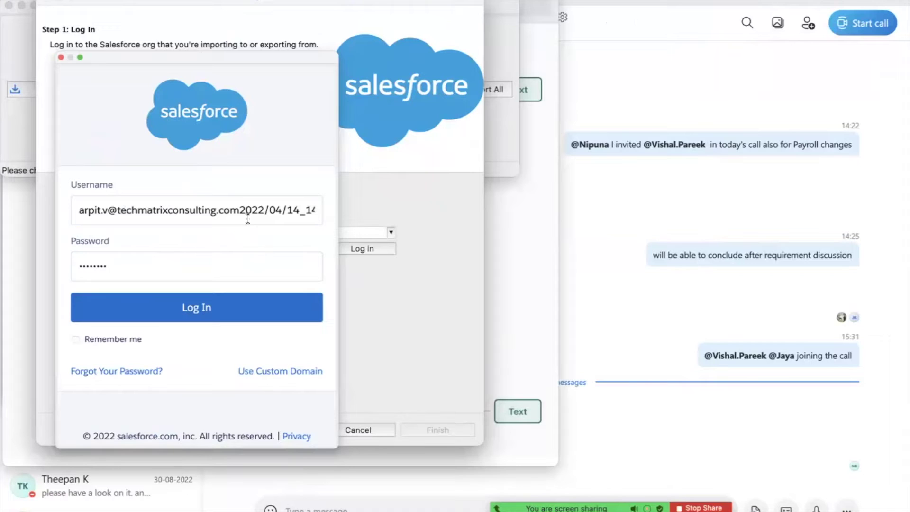
left_click(216, 308)
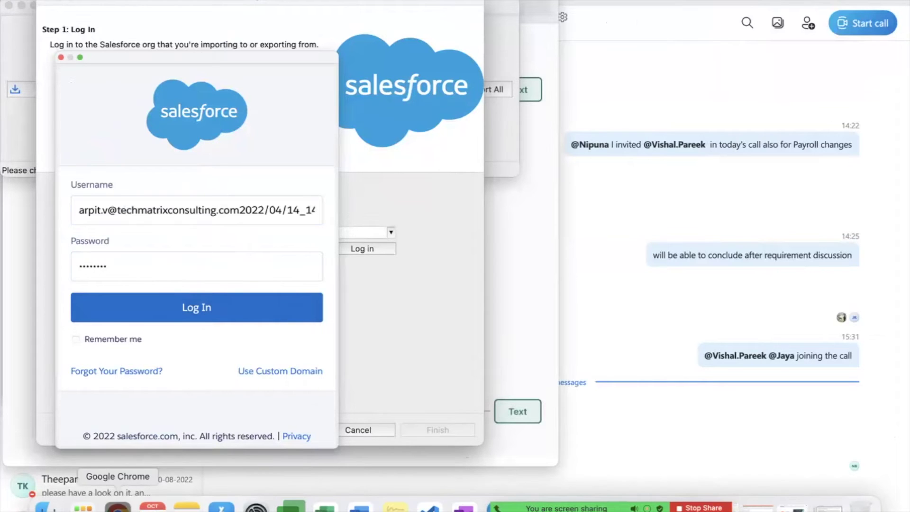
left_click(184, 495)
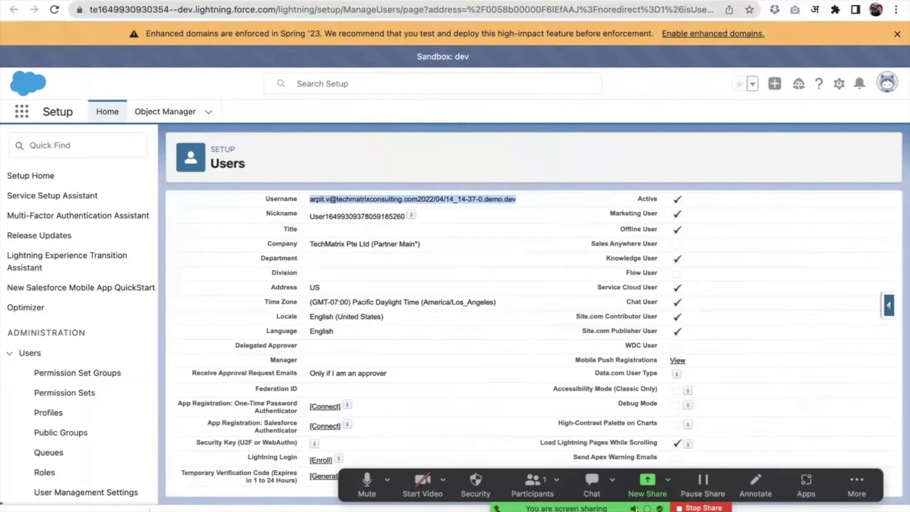
left_click(856, 485)
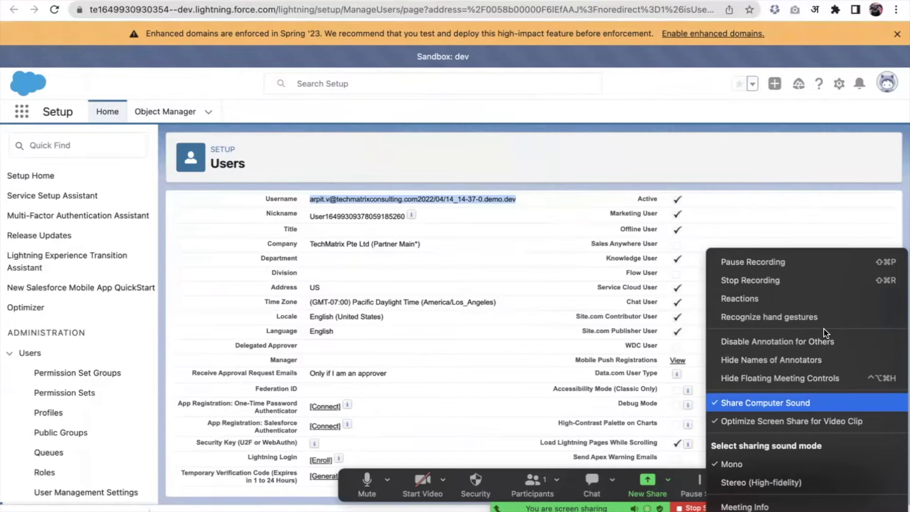
left_click(770, 260)
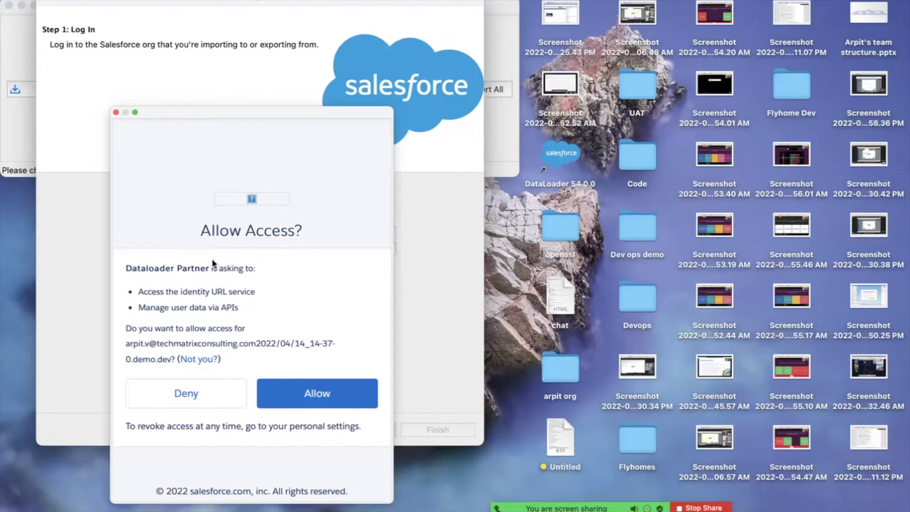
Step: Allow access for Dataloader Partner and choose Employee Skill (Employee_Skill__c) as the object to export
left_click(301, 389)
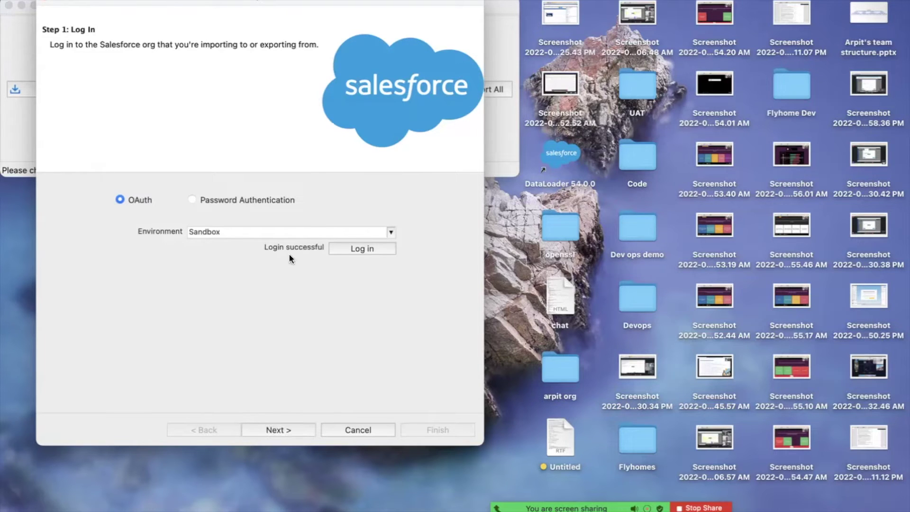
left_click(276, 427)
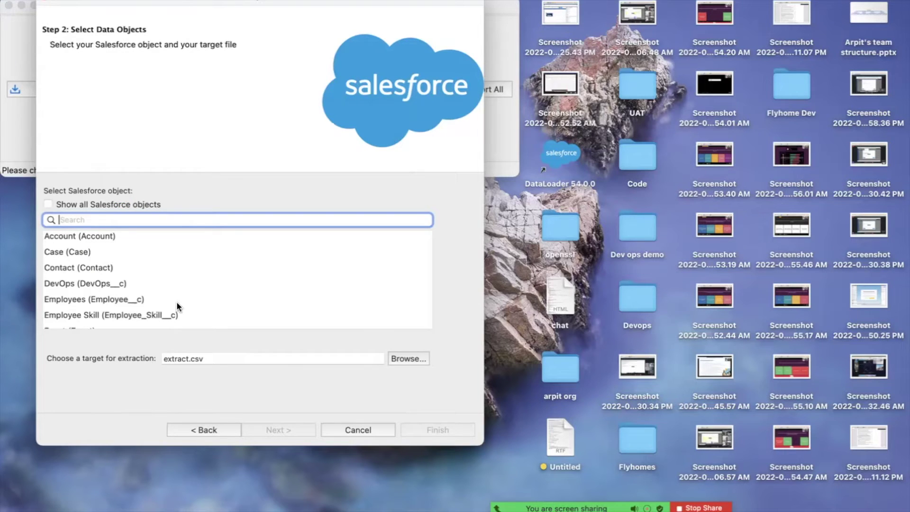
scroll(168, 288, "down", 1)
scroll(167, 287, "down", 1)
scroll(167, 287, "up", 2)
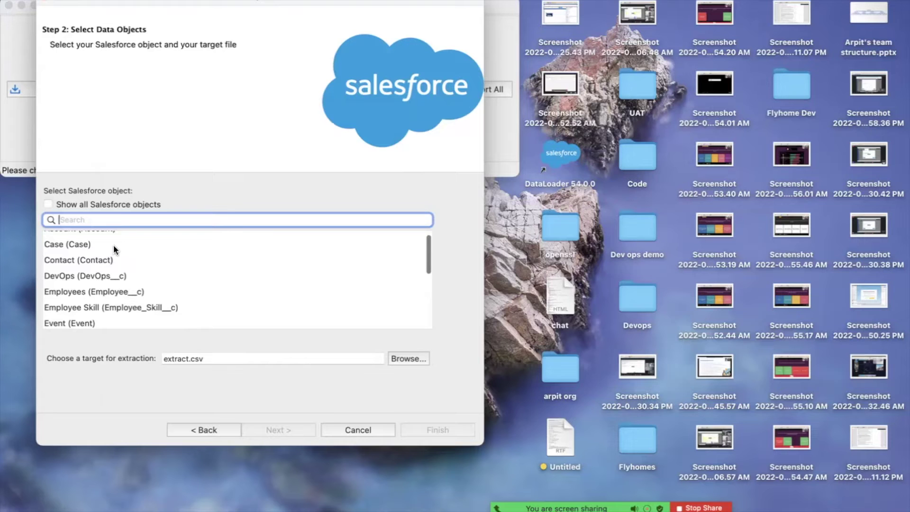
scroll(94, 249, "up", 1)
scroll(95, 249, "down", 1)
scroll(94, 249, "down", 1)
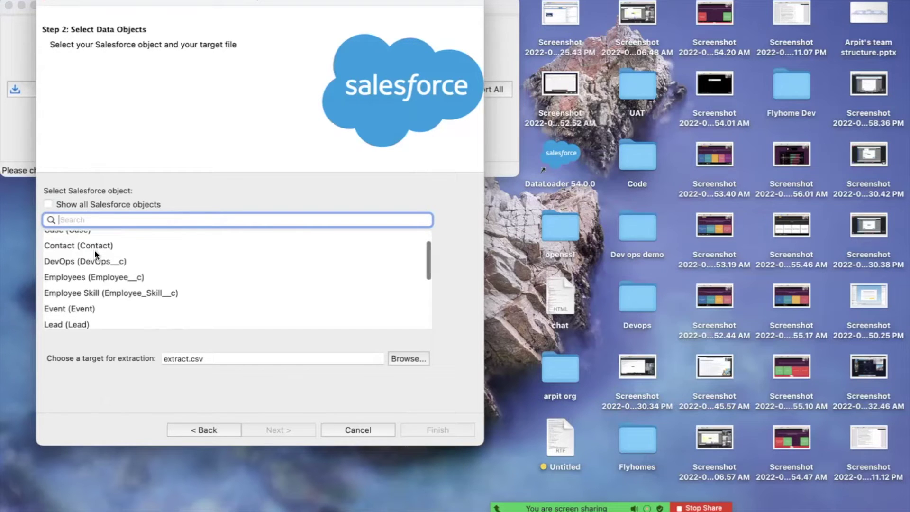
left_click(108, 294)
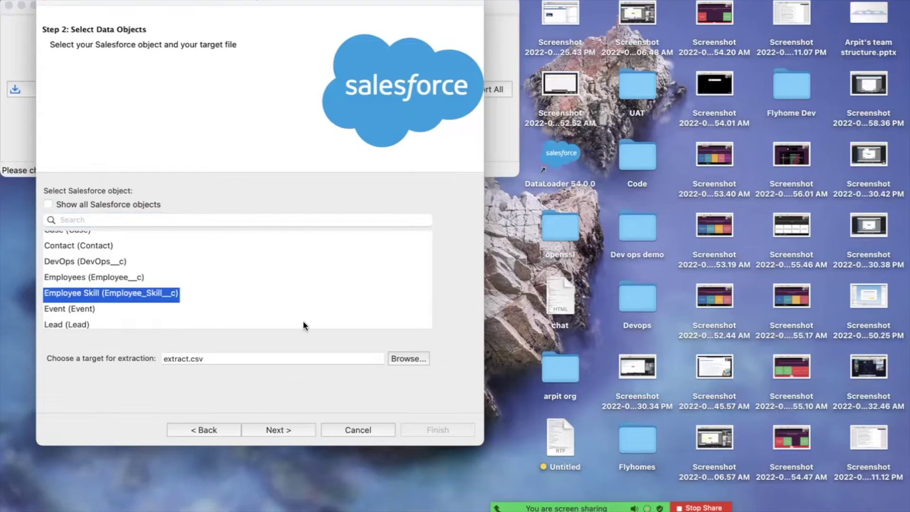
Step: Set the extraction target to a new file named 1.csv in Downloads, without replacing extract.csv, and continue to the query setup
left_click(411, 359)
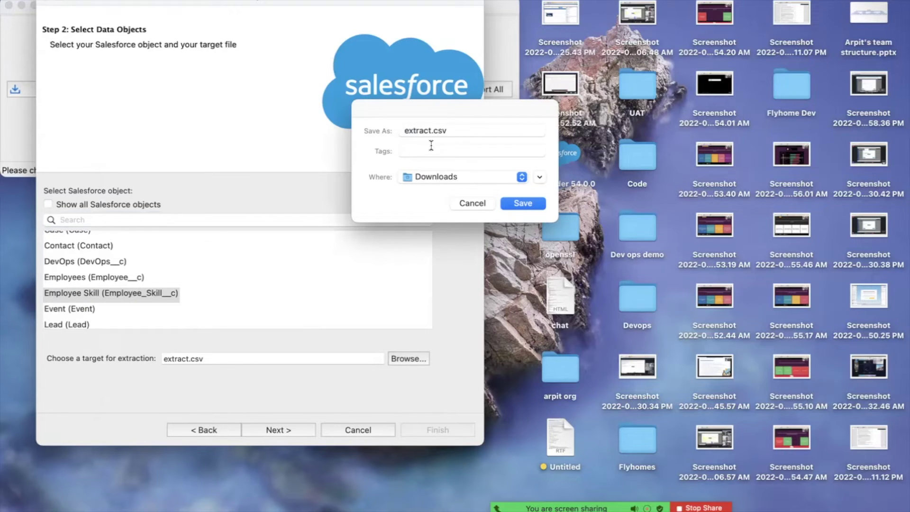
left_click(523, 203)
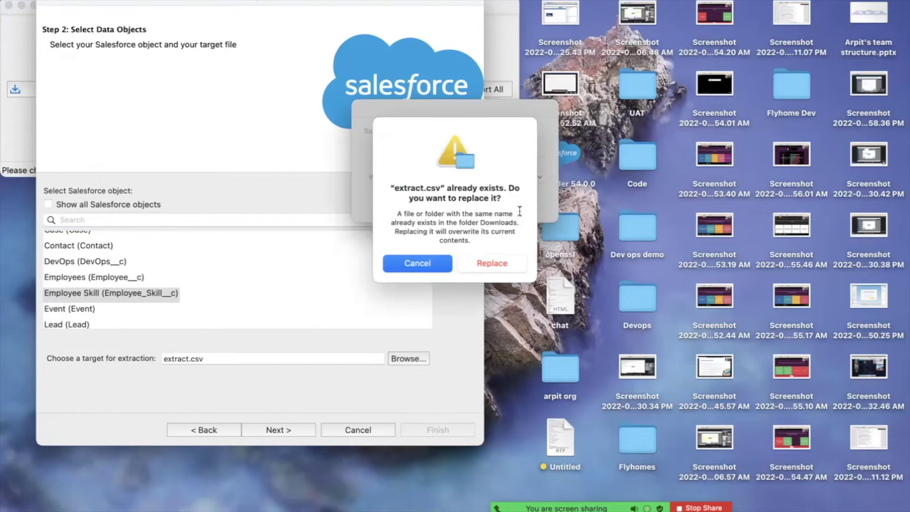
left_click(436, 264)
double_click(419, 131)
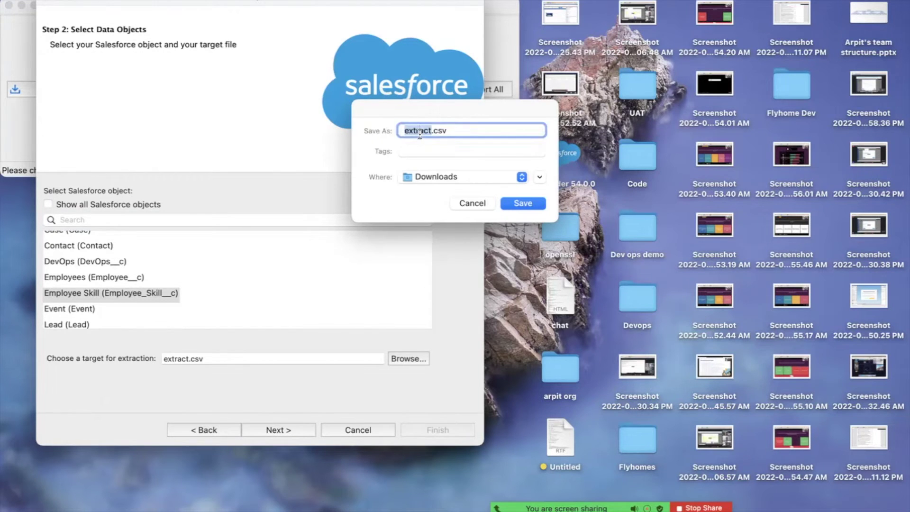
type("1")
left_click(535, 204)
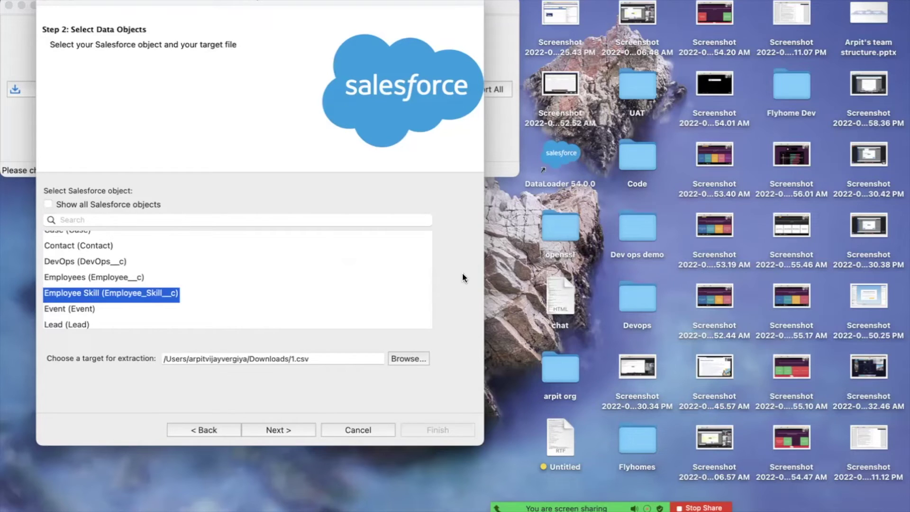
left_click(291, 426)
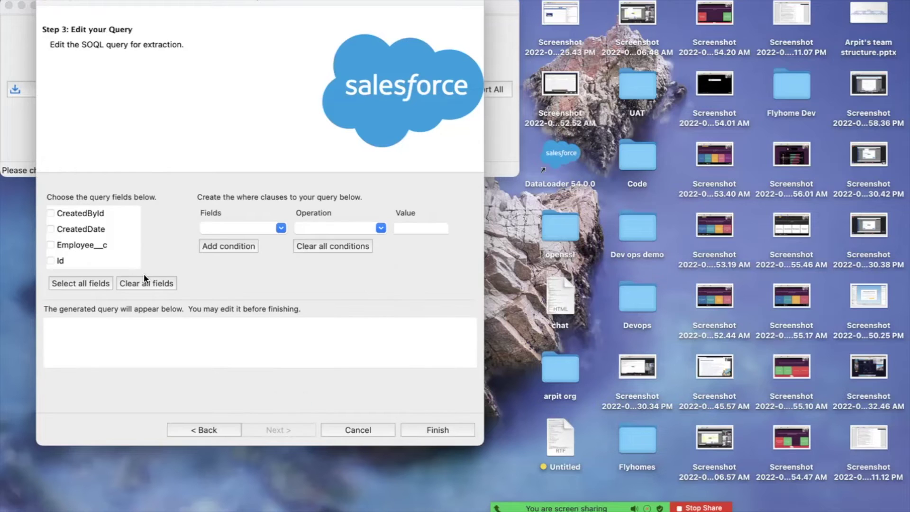
Step: Include all fields of the Employee Skill object in the extraction query
scroll(90, 241, "down", 1)
scroll(90, 241, "up", 1)
left_click(50, 213)
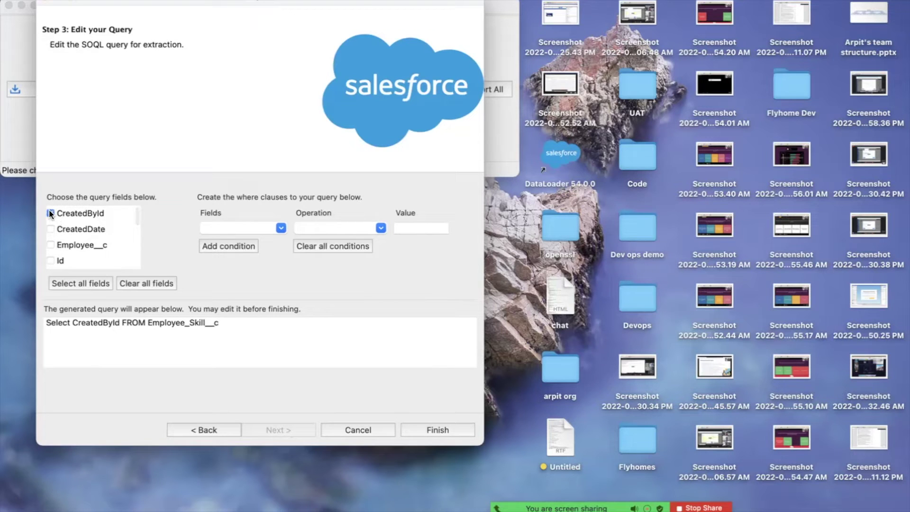
left_click(75, 282)
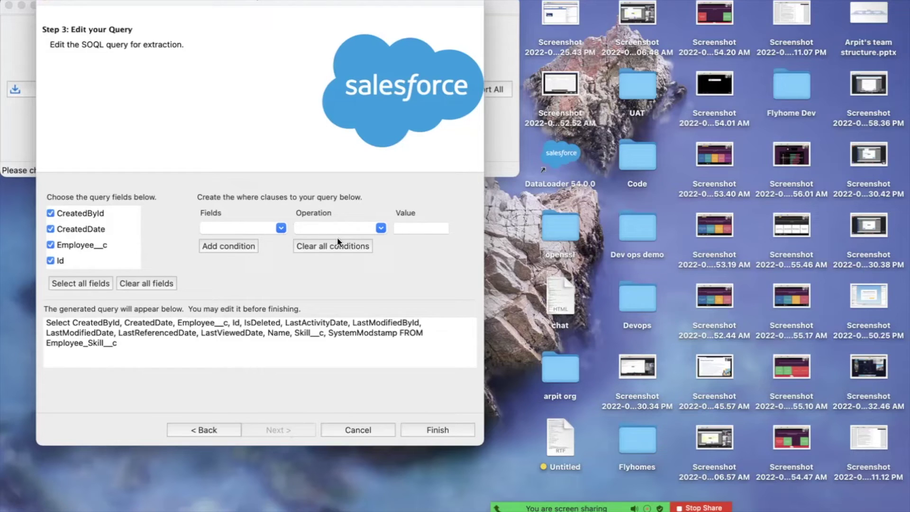
Step: Run the export without any conditions, dismiss the completion summary and close Data Loader
left_click(436, 431)
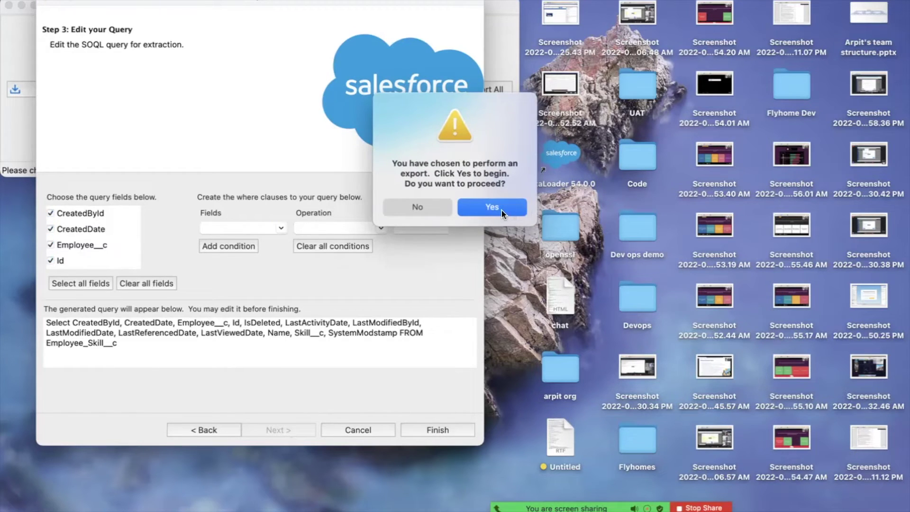
left_click(501, 210)
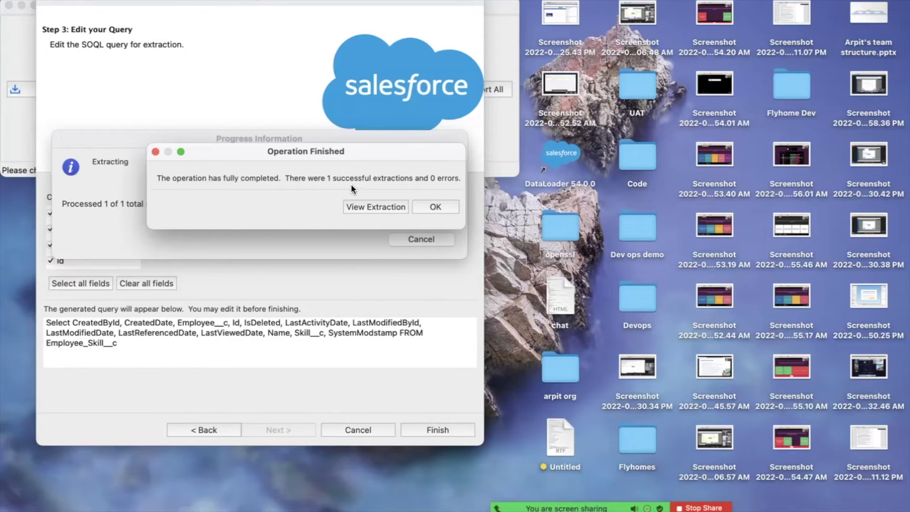
left_click(440, 207)
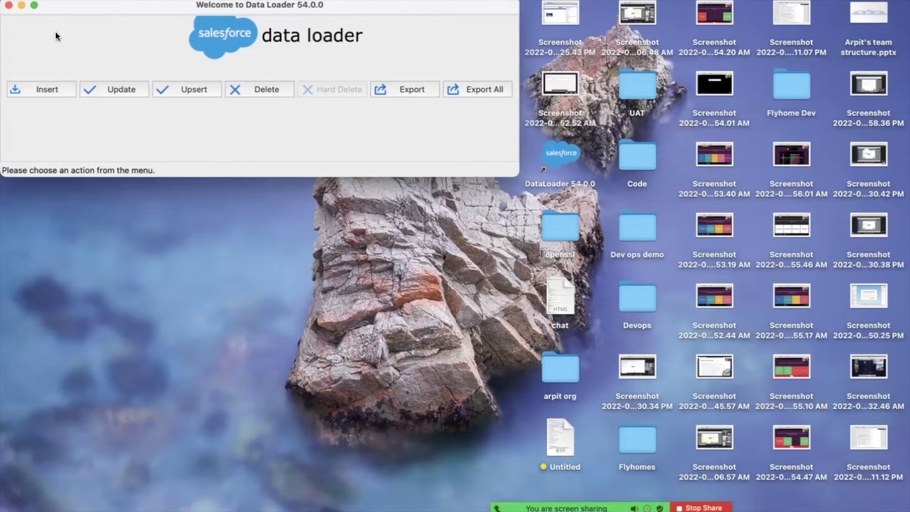
left_click(9, 5)
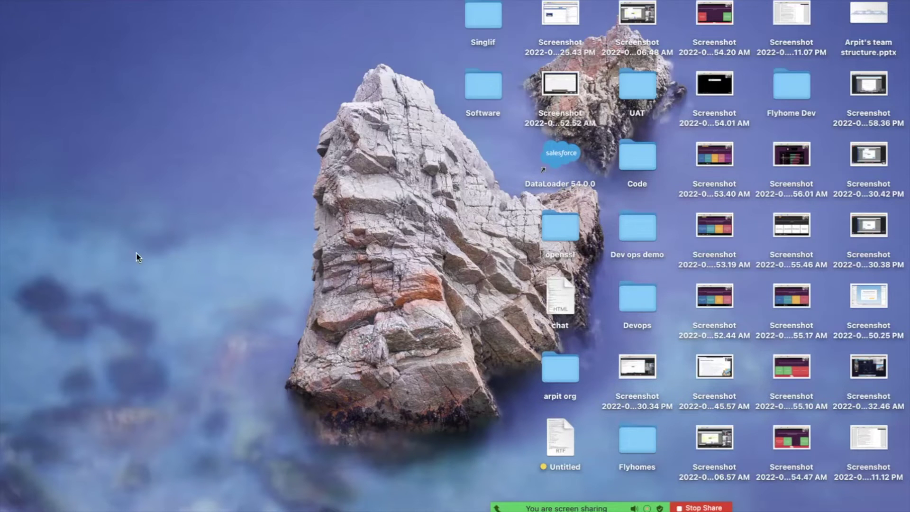
Step: Open the exported 1.csv from the Downloads folder in Finder, look through its columns and quit the spreadsheet app
left_click(42, 506)
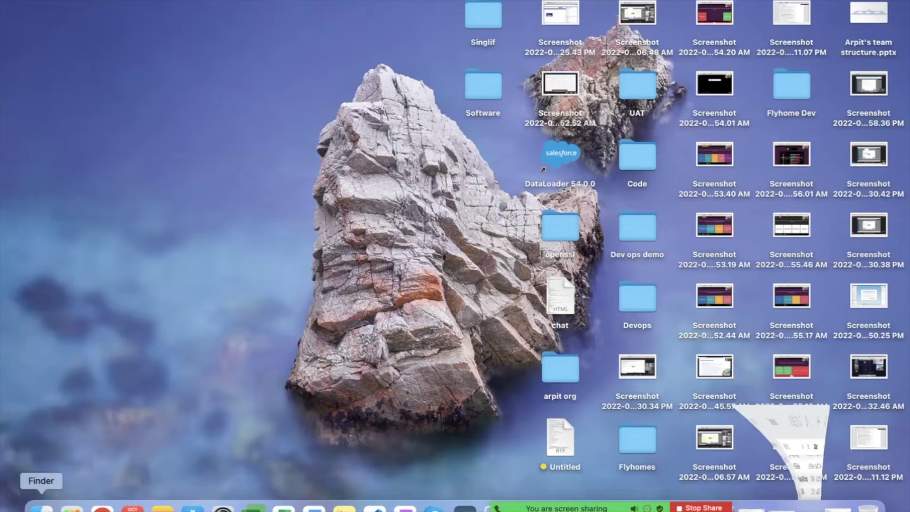
scroll(492, 217, "up", 5)
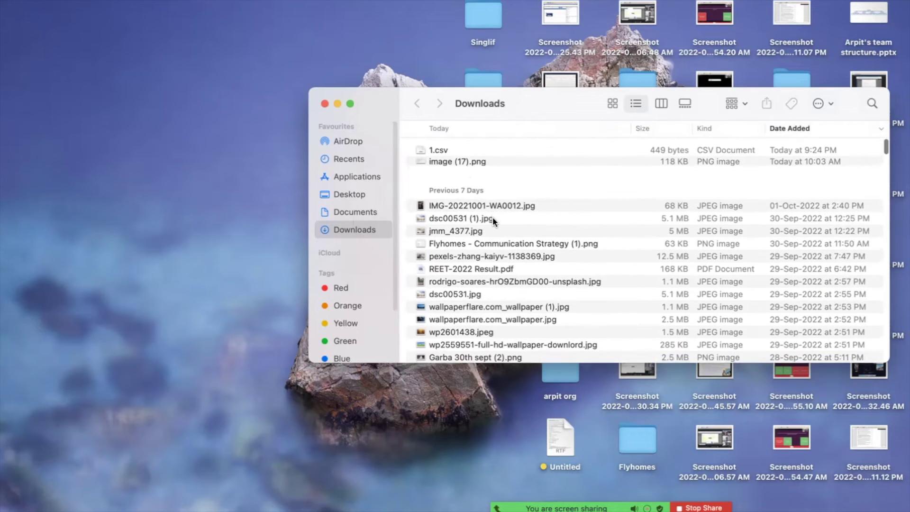
left_click(448, 149)
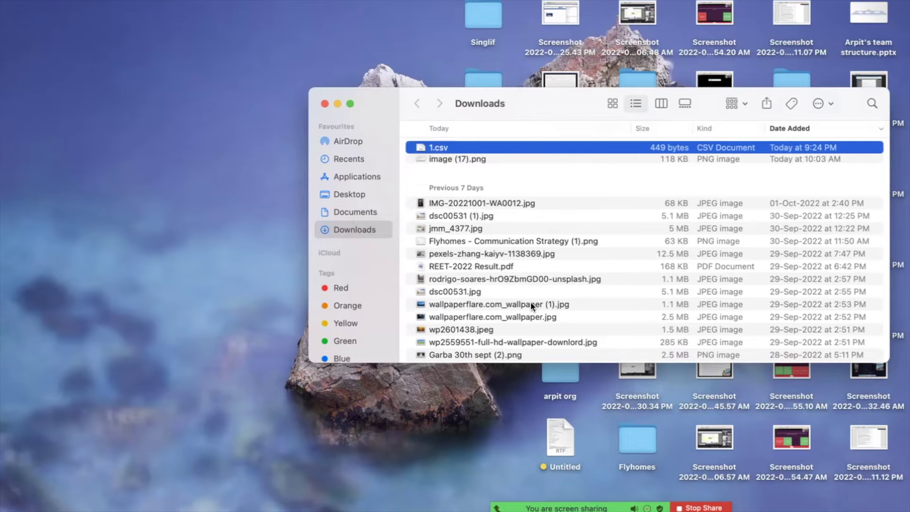
mouse_move(566, 507)
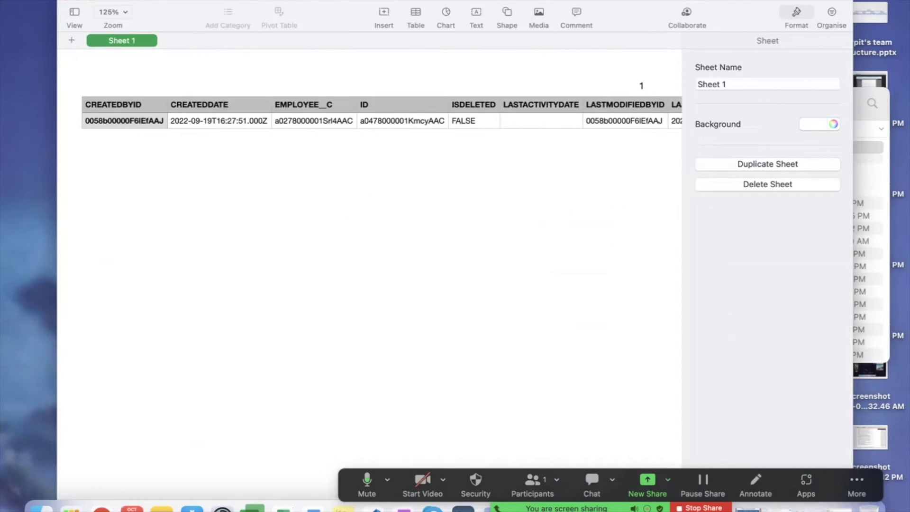
scroll(527, 169, "right", 3)
scroll(526, 168, "right", 10)
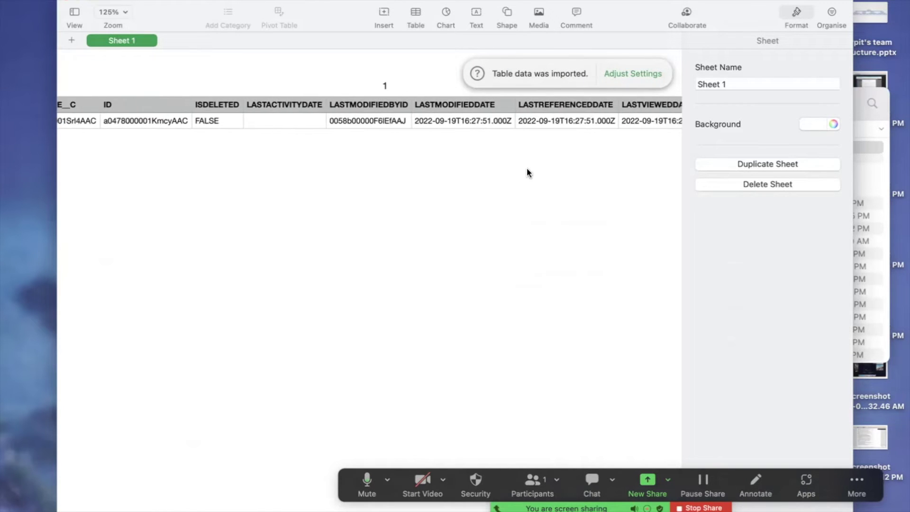
scroll(373, 193, "left", 5)
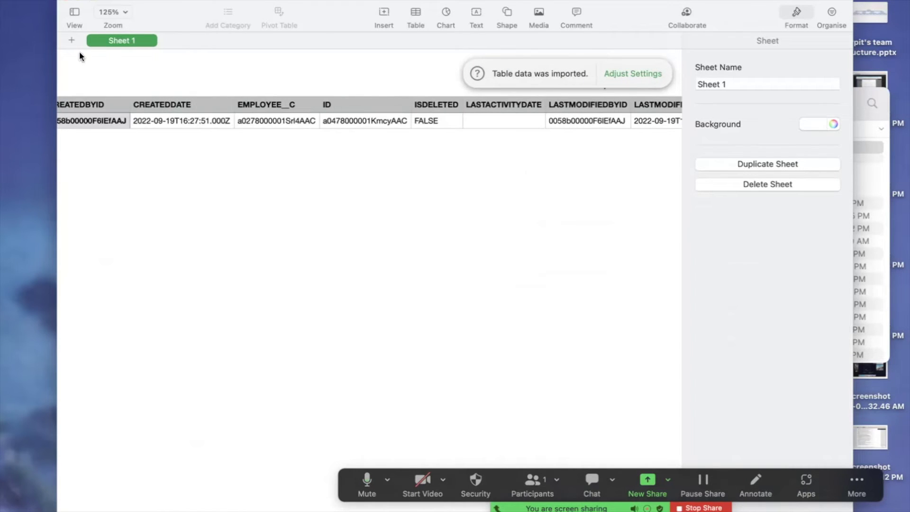
key("super+q")
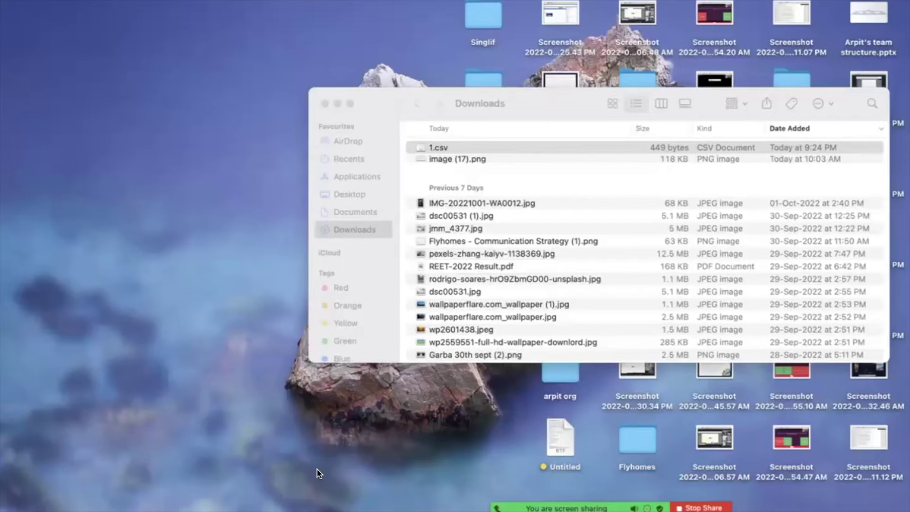
Step: Find the Data Loader application again by searching for "data" and relaunch it
mouse_move(342, 508)
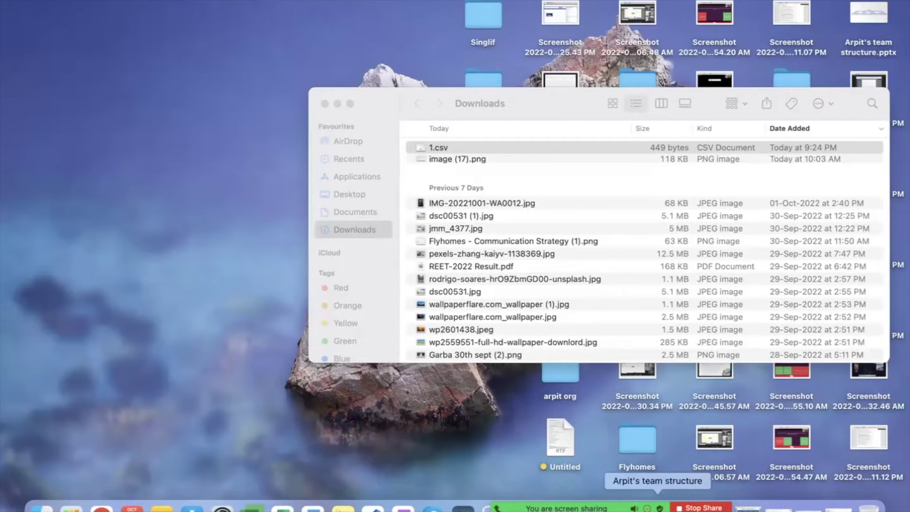
left_click(71, 508)
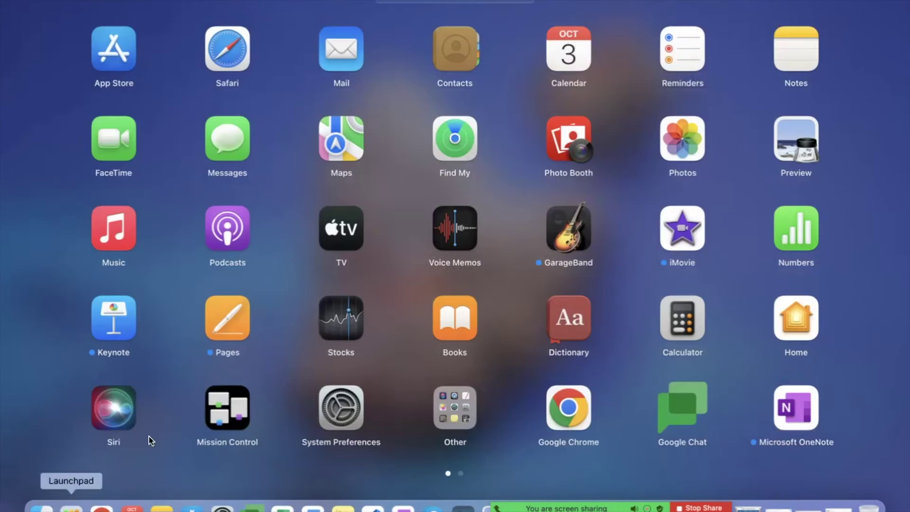
type("data")
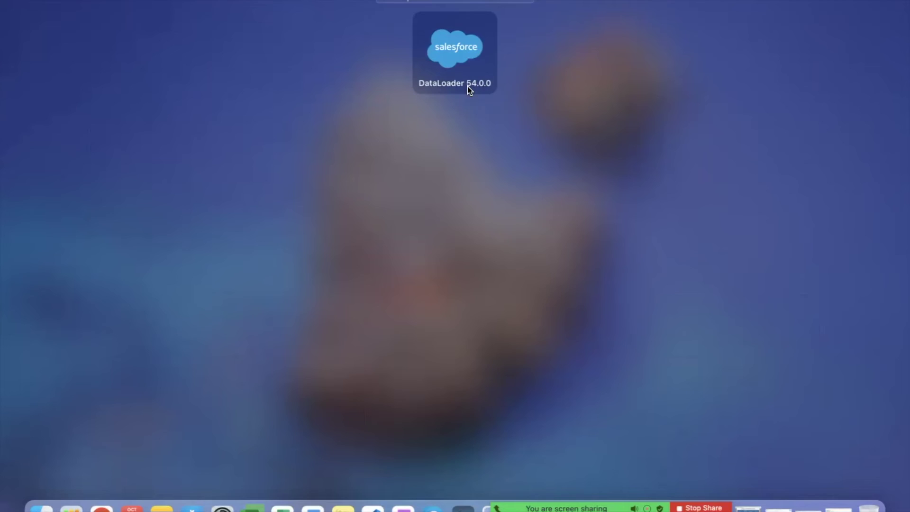
left_click(467, 86)
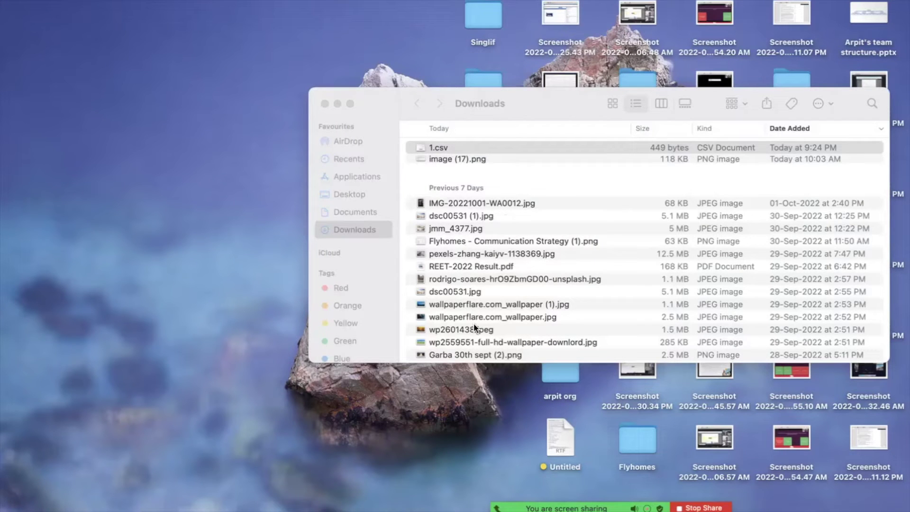
mouse_move(372, 506)
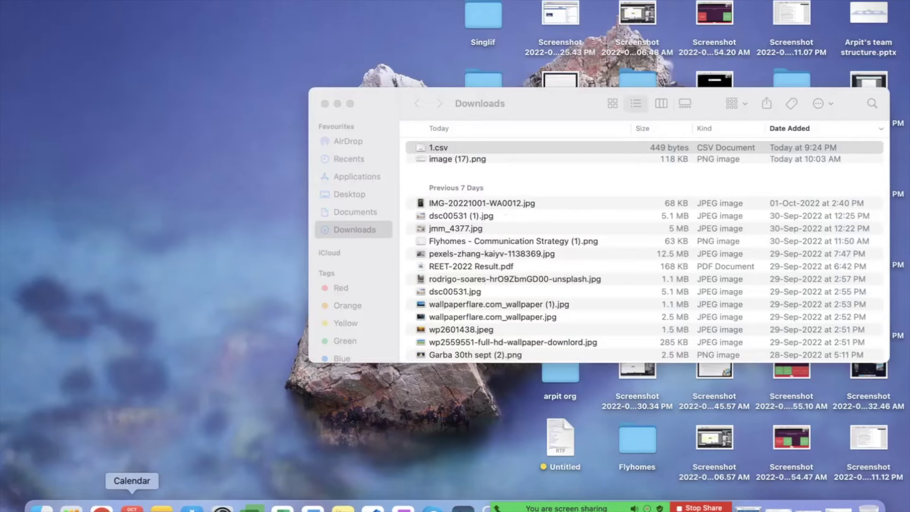
left_click(71, 508)
type("data")
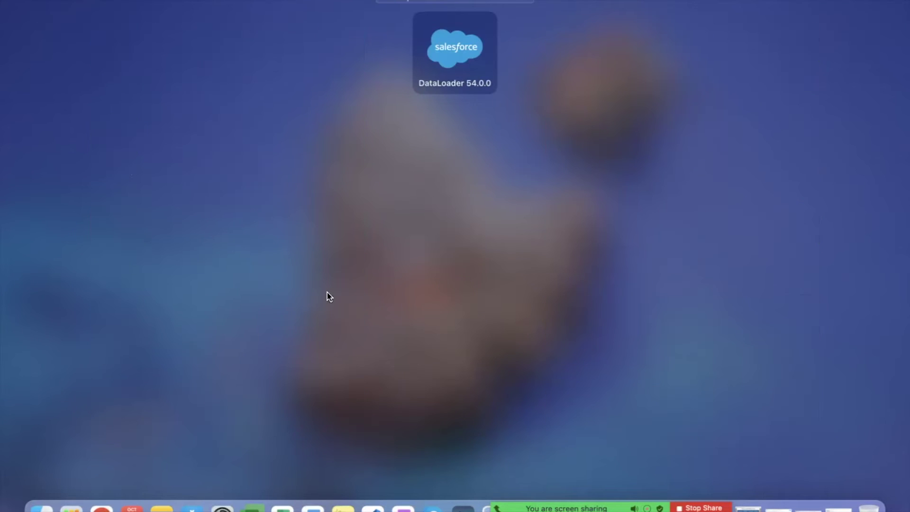
left_click(468, 40)
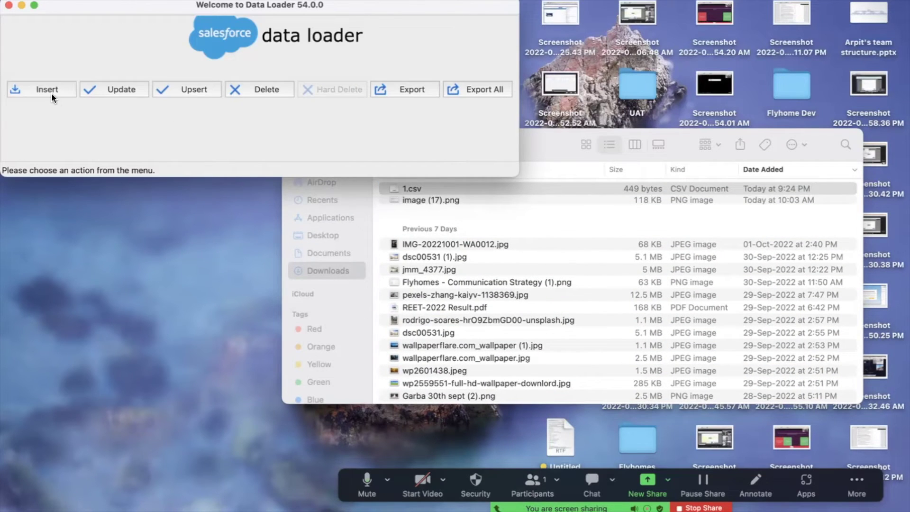
Step: Start an insert operation and log in to the Sandbox environment through OAuth, pasting the username, entering the account password and allowing access
left_click(51, 93)
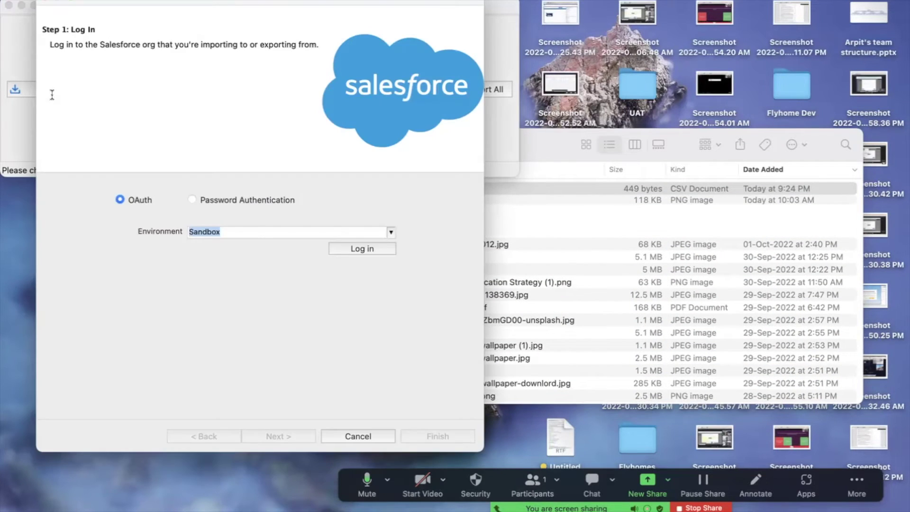
left_click(367, 250)
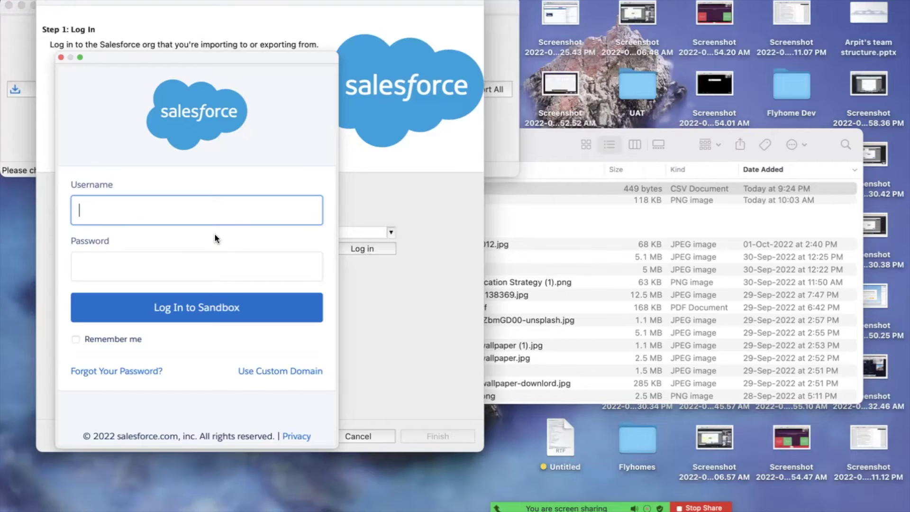
key("super+v")
left_click(216, 260)
type("*********")
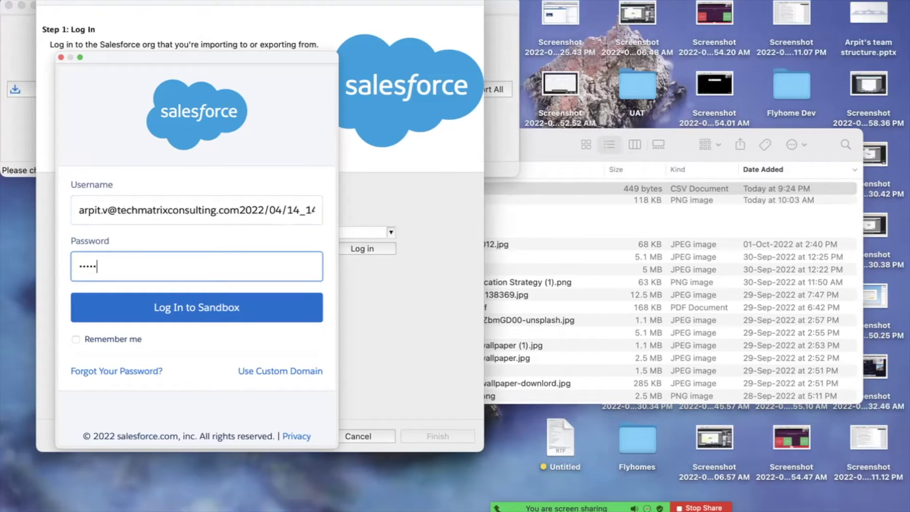
left_click(250, 307)
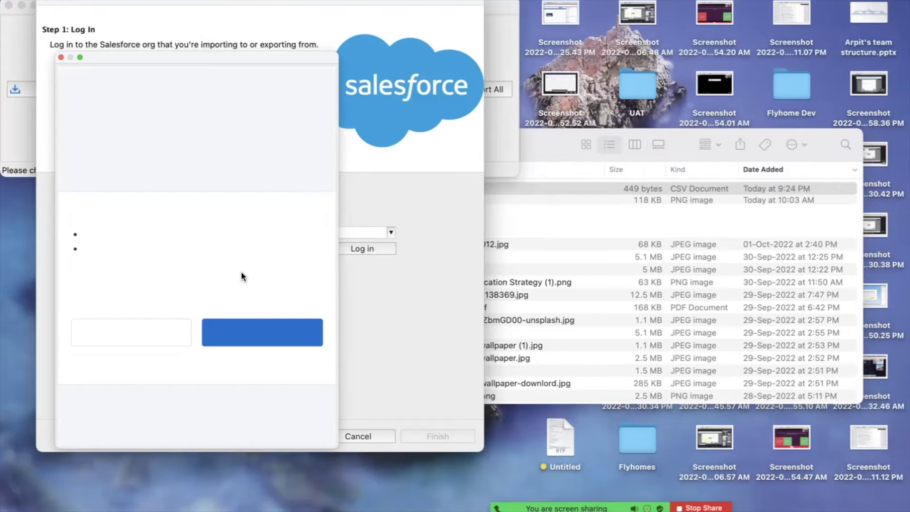
left_click(269, 342)
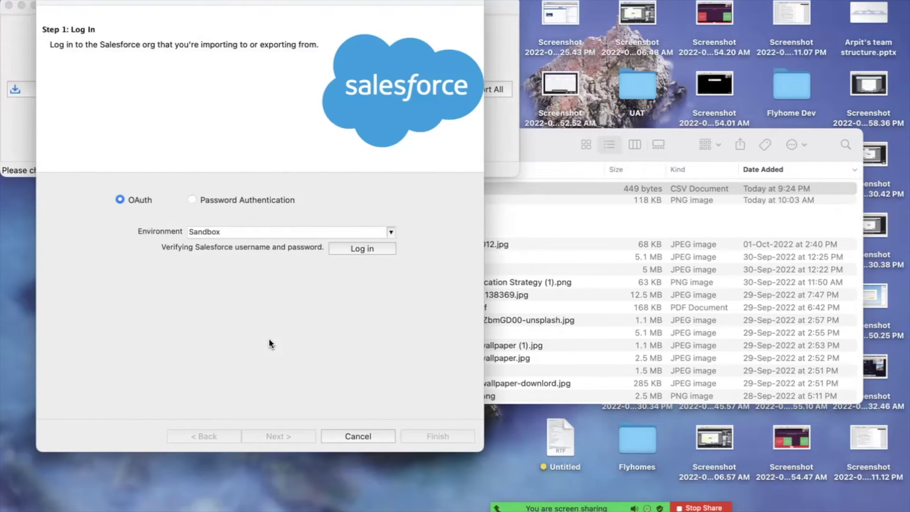
Step: Choose Employee Skill (Employee_Skill__c) as the object and 1.csv from Downloads as the insert file, and accept the data selection
left_click(286, 435)
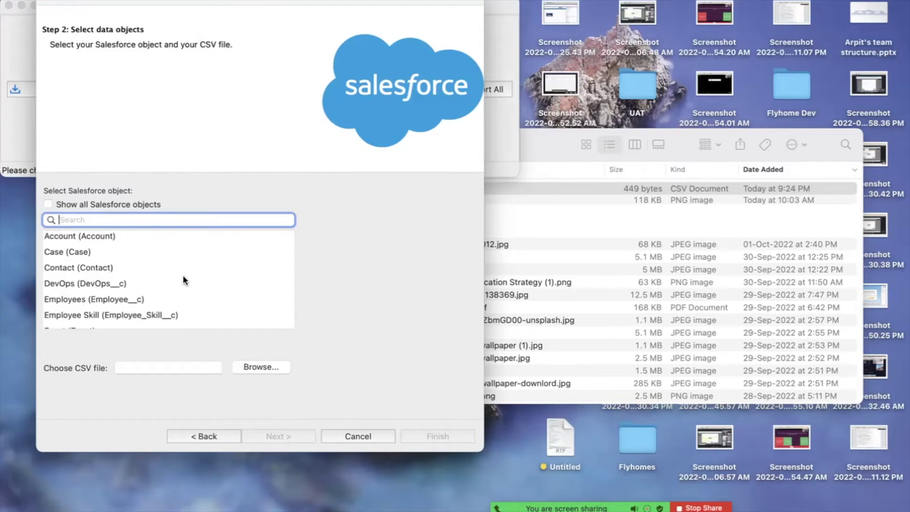
left_click(147, 315)
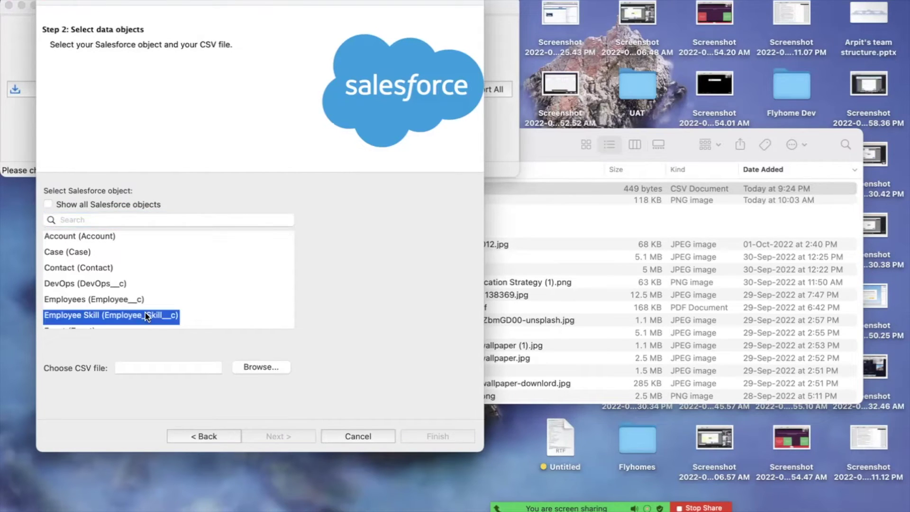
left_click(255, 372)
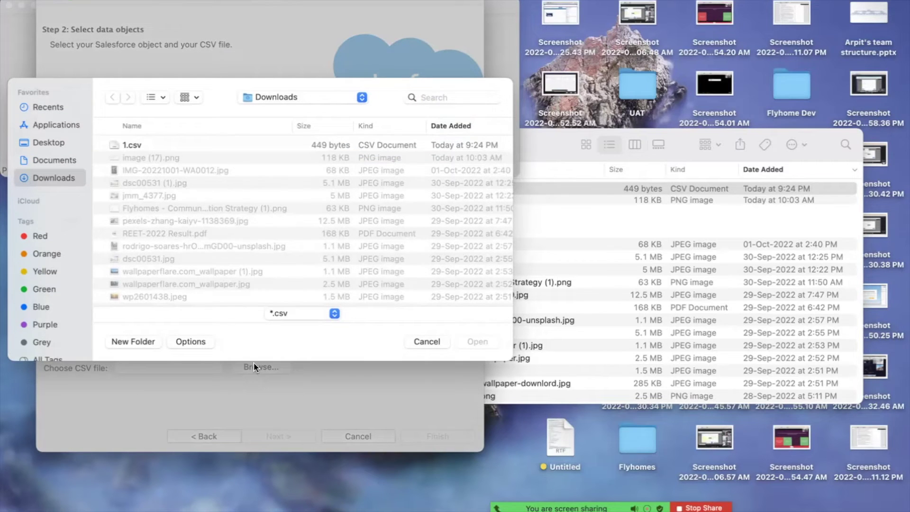
left_click(138, 147)
left_click(477, 341)
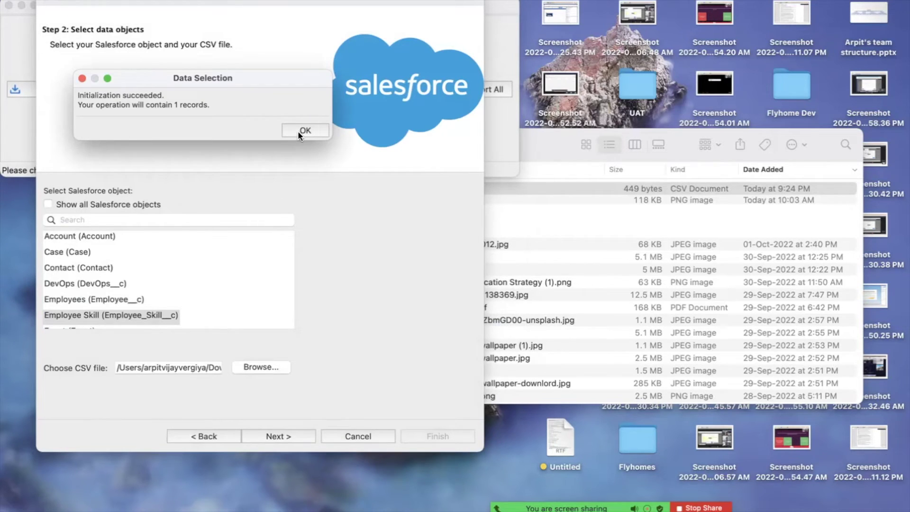
left_click(300, 131)
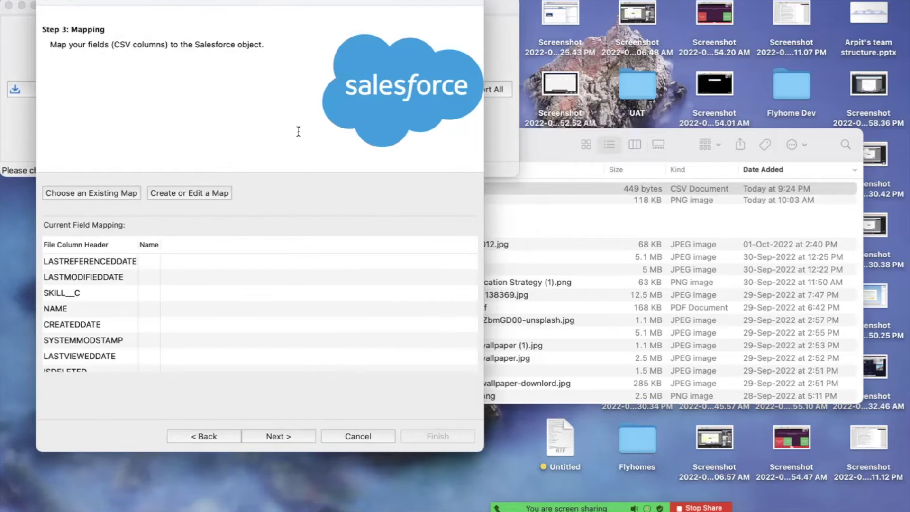
Step: Create a field map that matches Employee__c to the EMPLOYEE__C column and Skill__c to the SKILL__C column
left_click(183, 193)
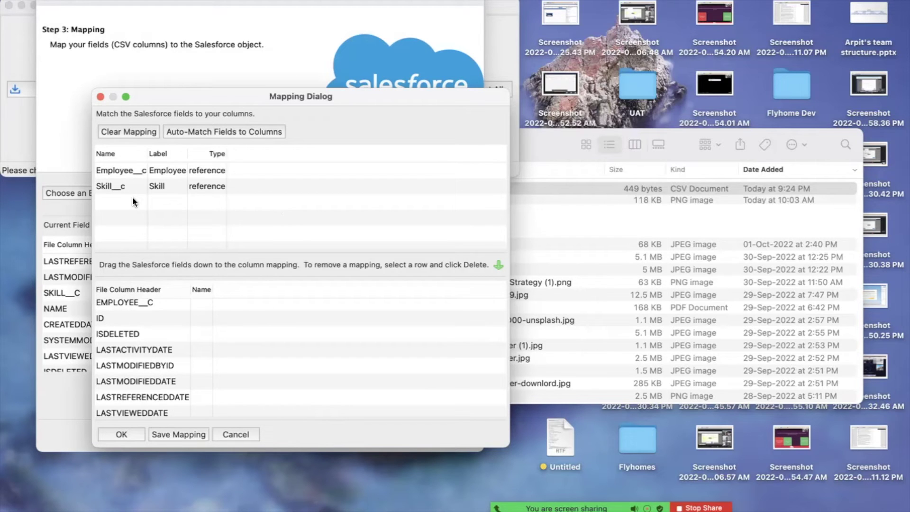
left_click_drag(133, 170, 248, 305)
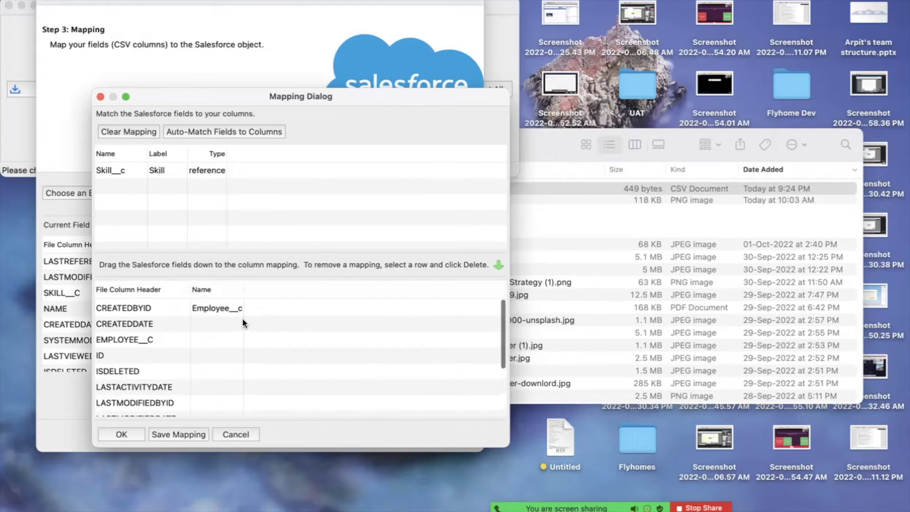
left_click_drag(222, 306, 220, 338)
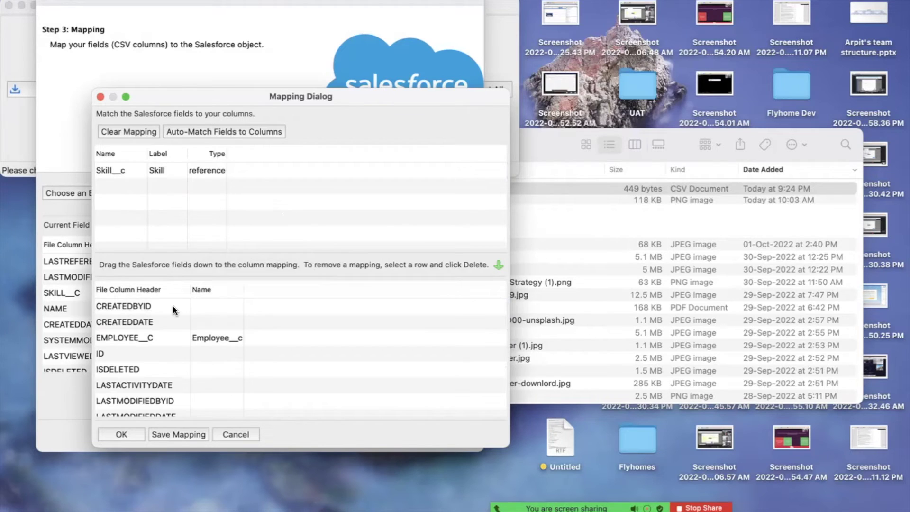
scroll(172, 305, "down", 5)
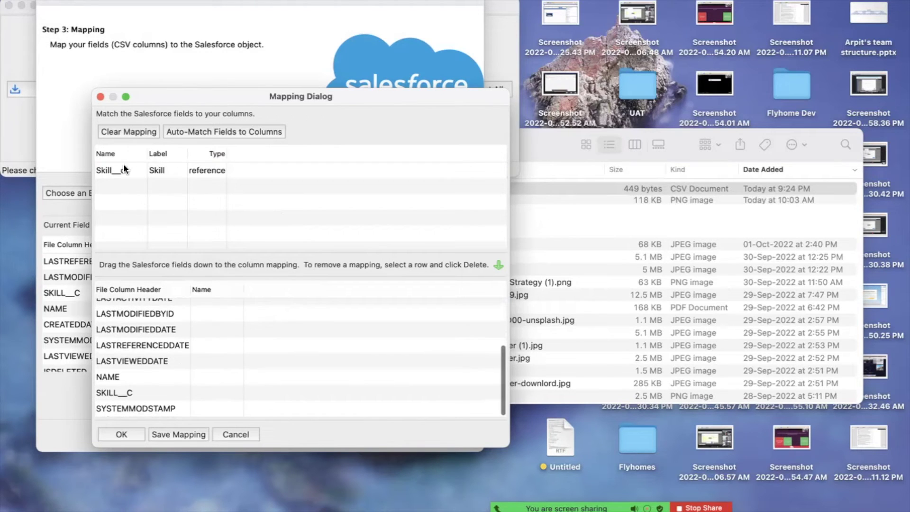
left_click_drag(118, 170, 213, 396)
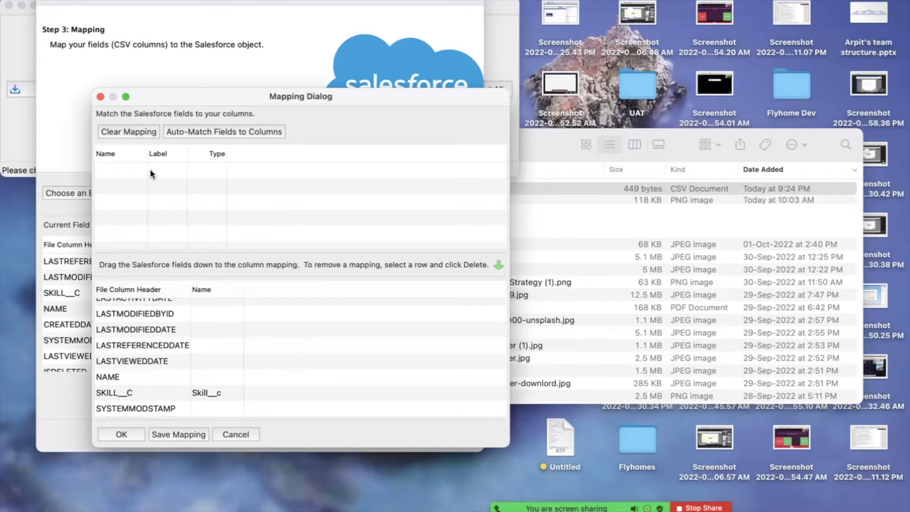
Step: Review the column mappings for the Employee and Skill fields and accept the map
scroll(194, 370, "up", 2)
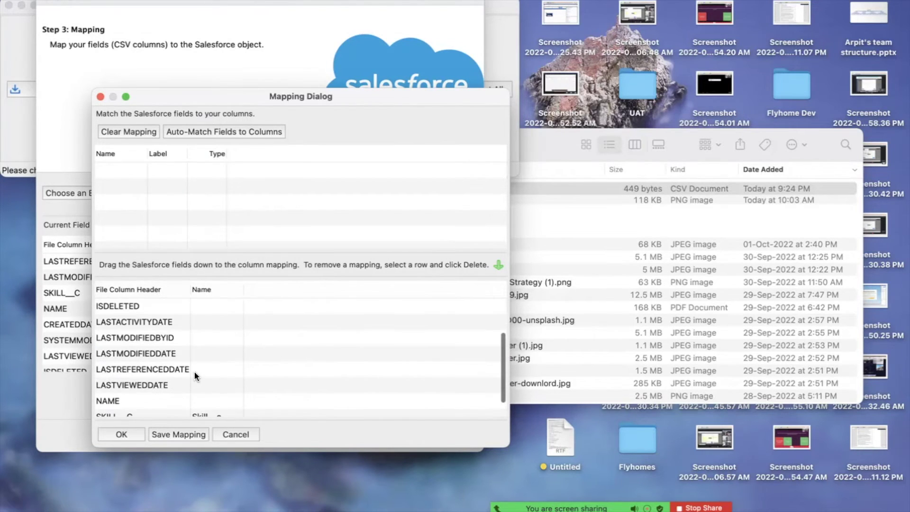
scroll(131, 368, "down", 2)
scroll(129, 368, "up", 5)
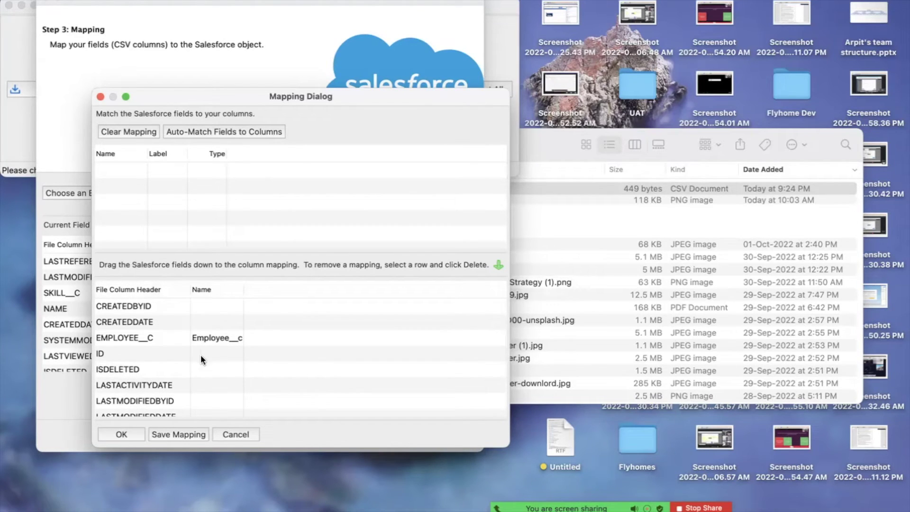
scroll(212, 354, "down", 2)
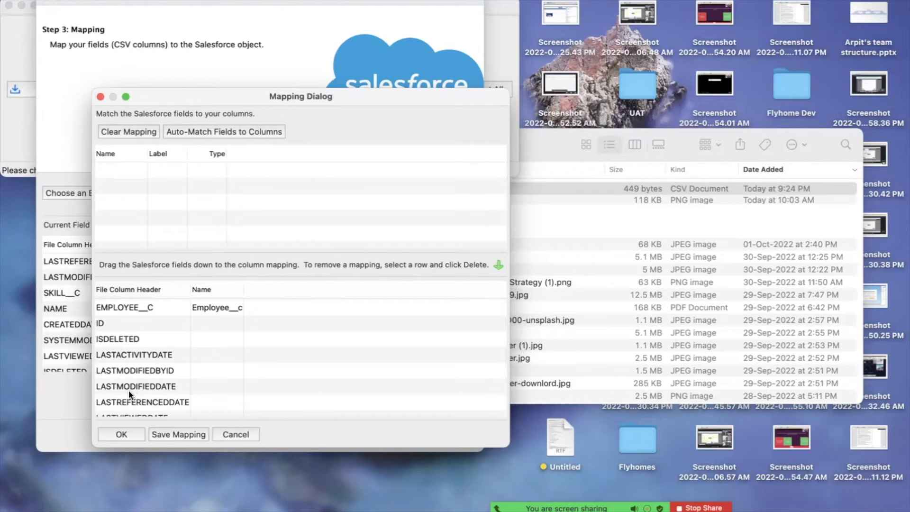
scroll(130, 393, "down", 2)
scroll(129, 390, "down", 2)
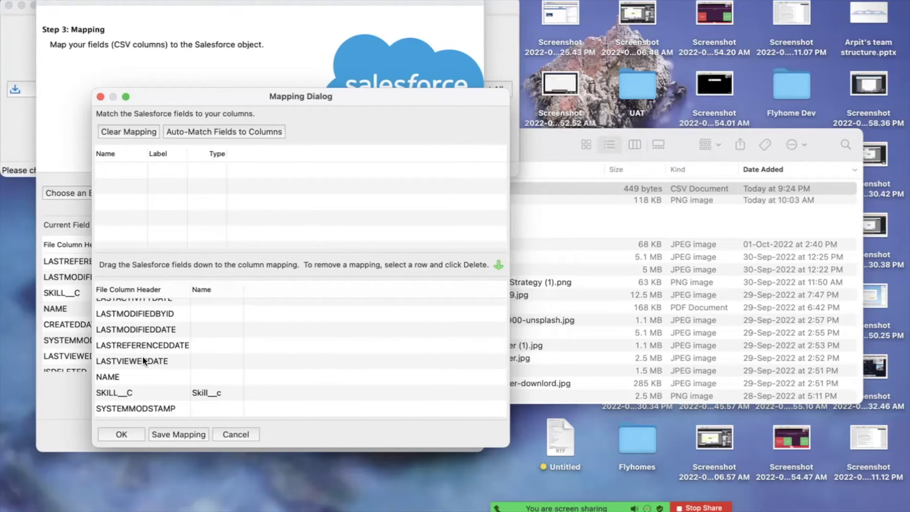
left_click(122, 434)
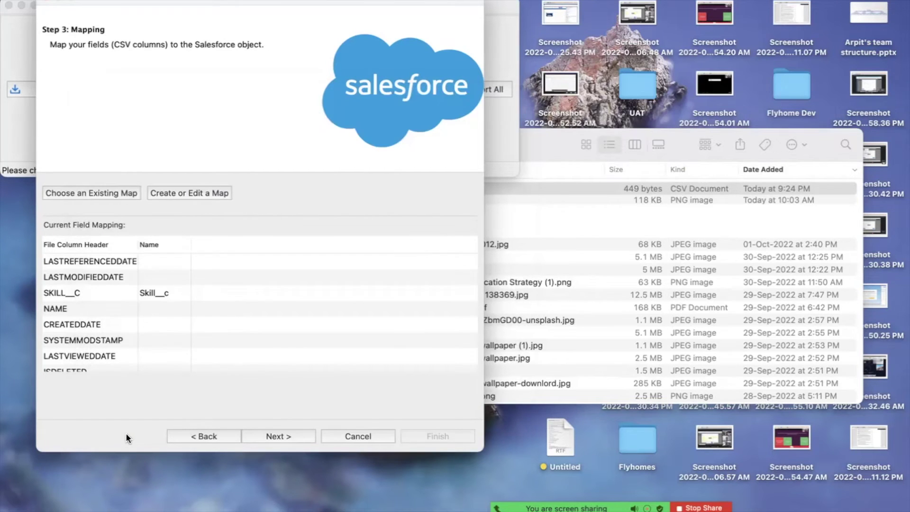
Step: Run the insert with result files saved in the Downloads folder, dismiss the completion summary and minimize Data Loader
left_click(297, 436)
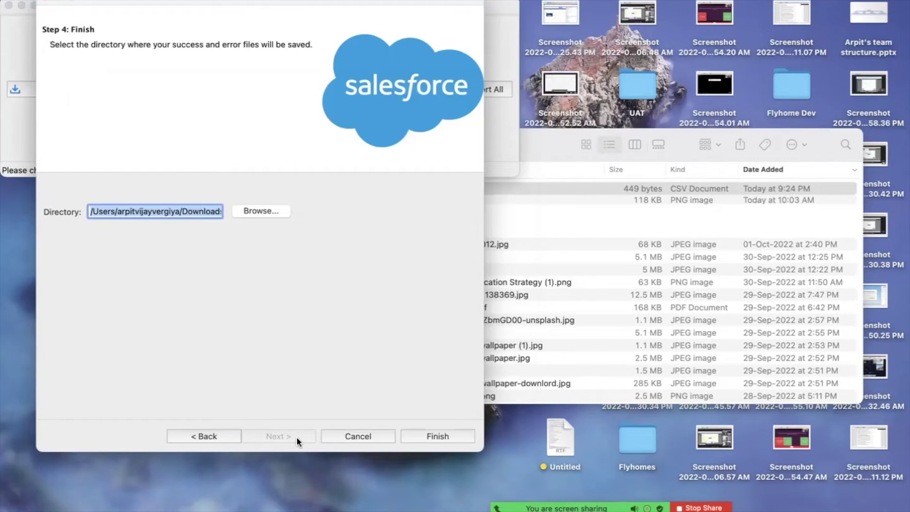
left_click(440, 435)
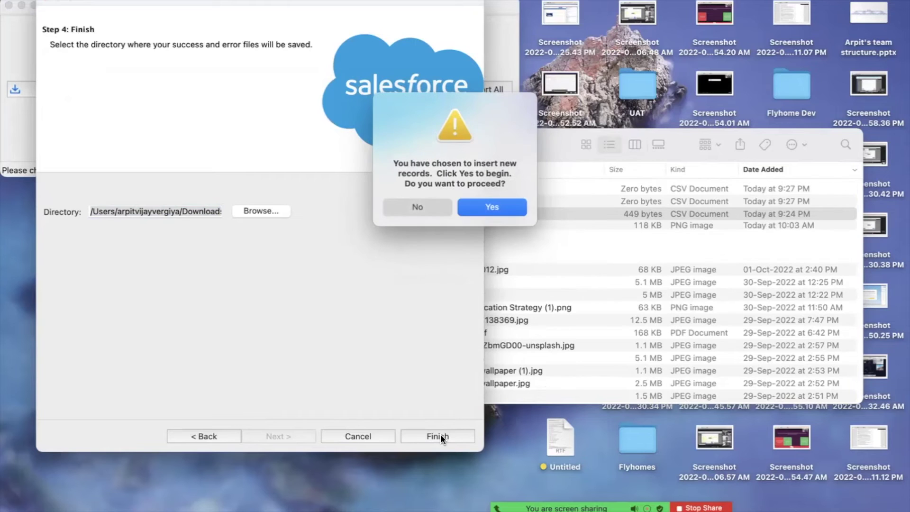
left_click(499, 211)
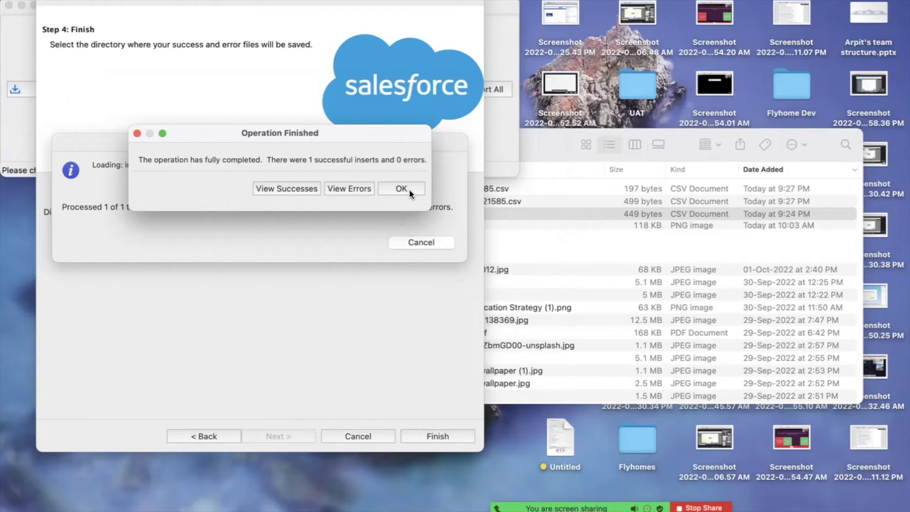
left_click(408, 189)
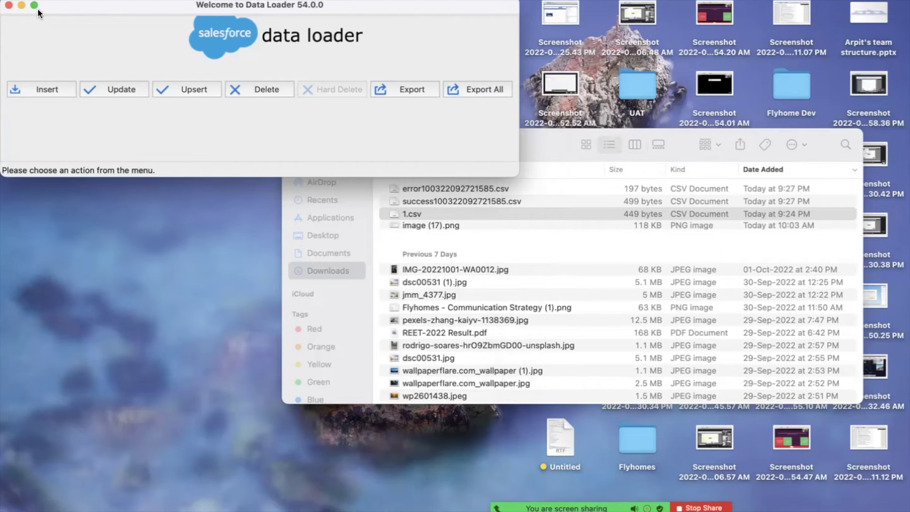
left_click(21, 4)
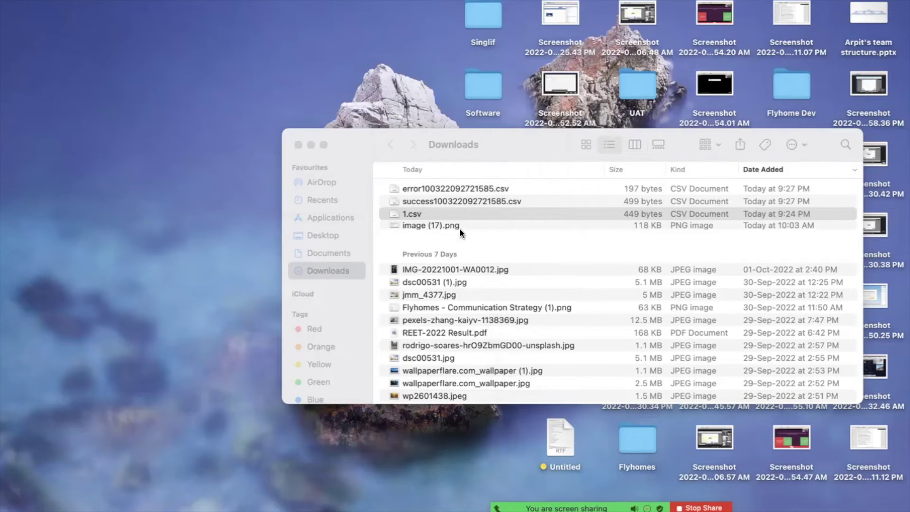
Step: Open error100322092721585.csv from Downloads, look through to its ERROR column and close the file
left_click(473, 188)
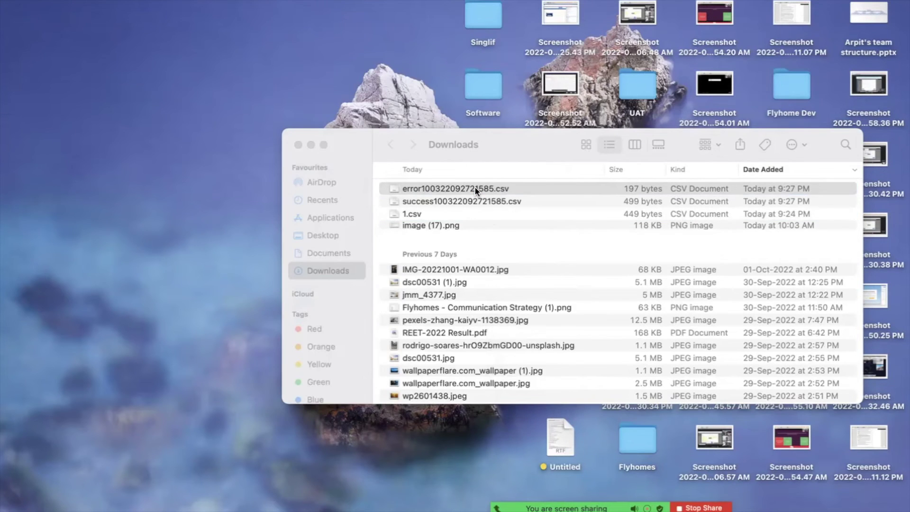
double_click(473, 188)
scroll(465, 180, "right", 10)
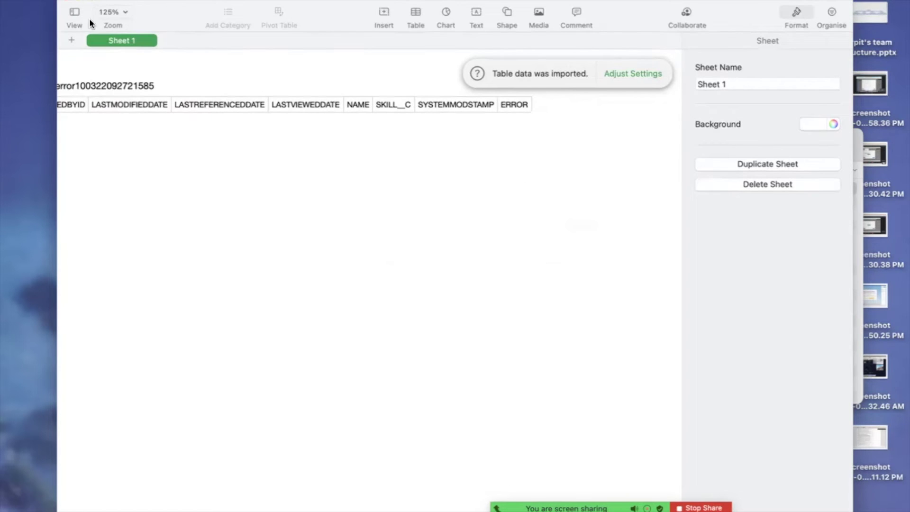
left_click(65, 2)
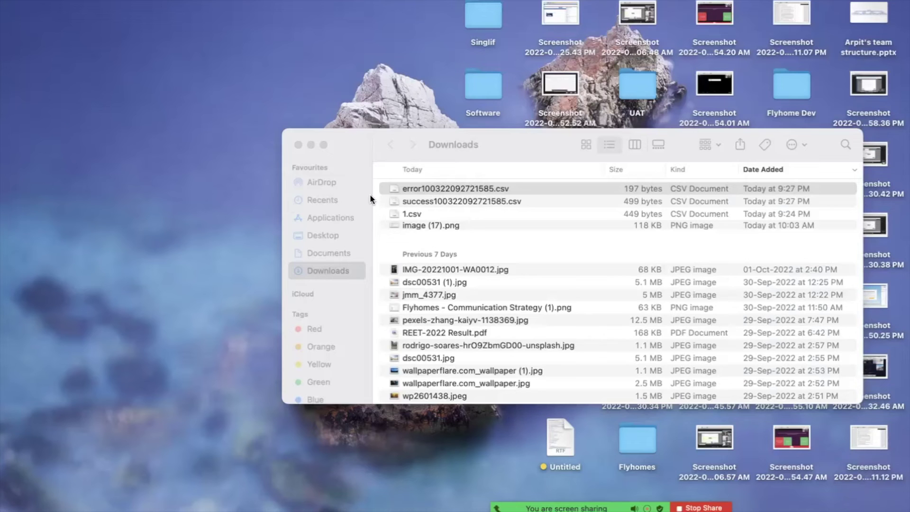
Step: Open success100322092721585.csv from Downloads, check the record's STATUS column and close the file
left_click(429, 201)
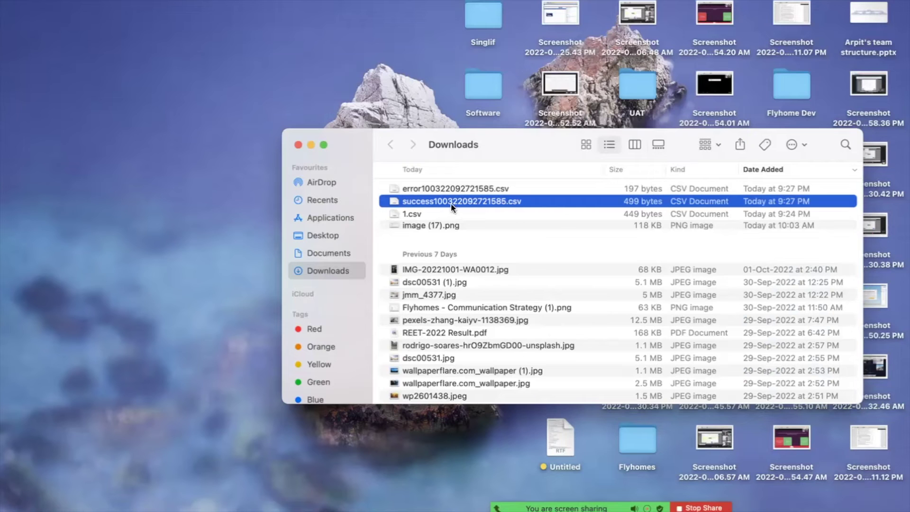
double_click(447, 201)
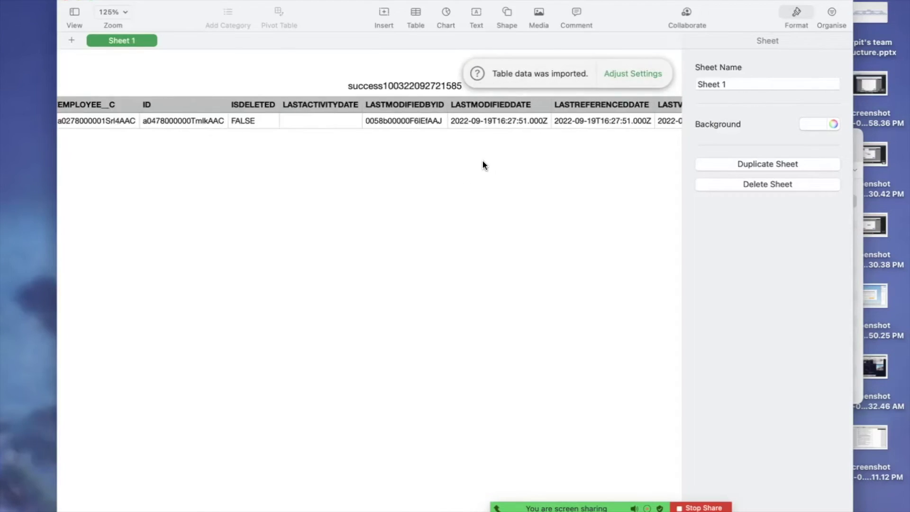
scroll(422, 137, "right", 10)
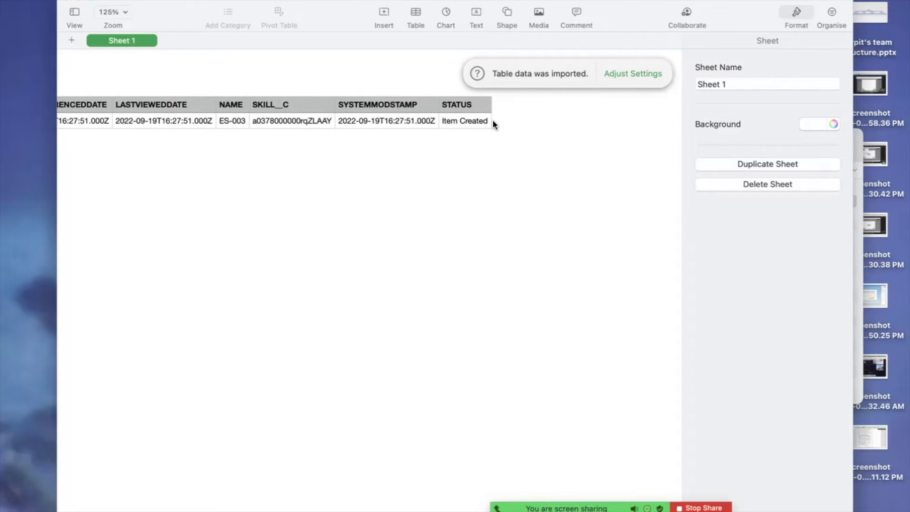
left_click(67, 2)
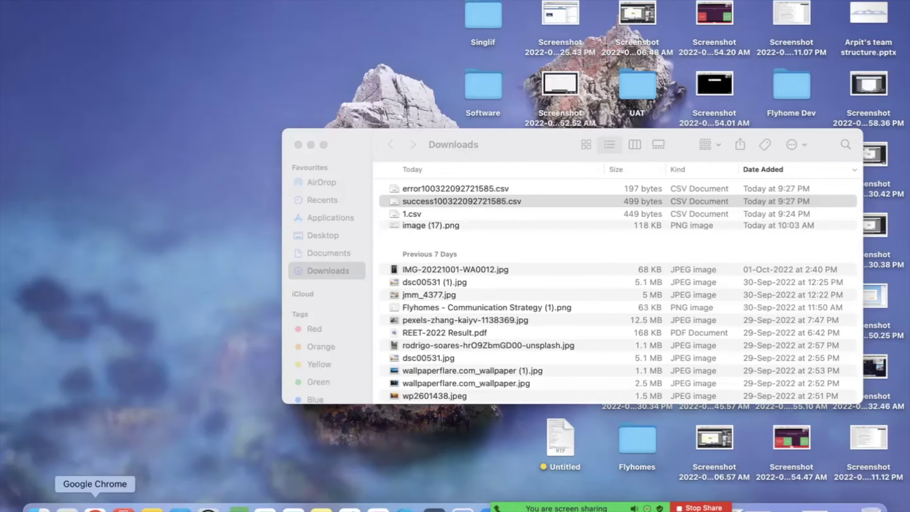
Step: Switch to the Salesforce org in Google Chrome, find the Employee Skills object and show its All list view
left_click(95, 507)
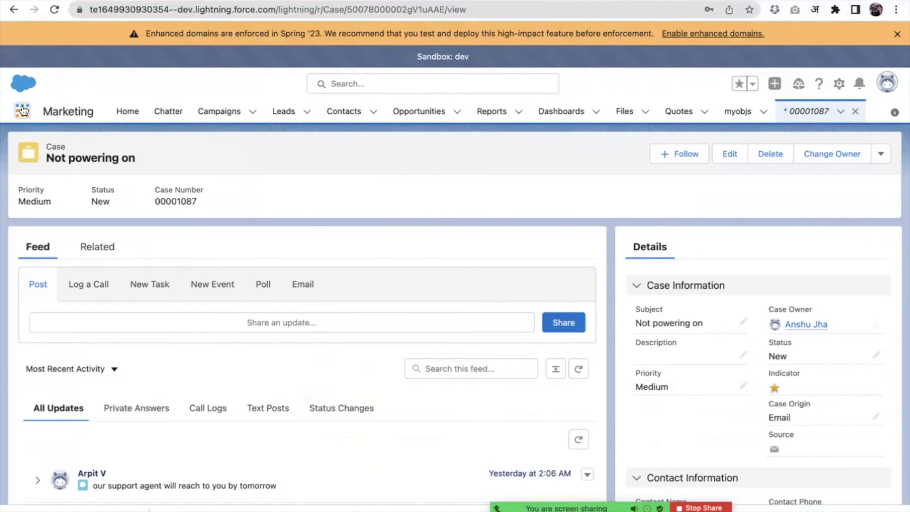
left_click(22, 110)
type("emplo")
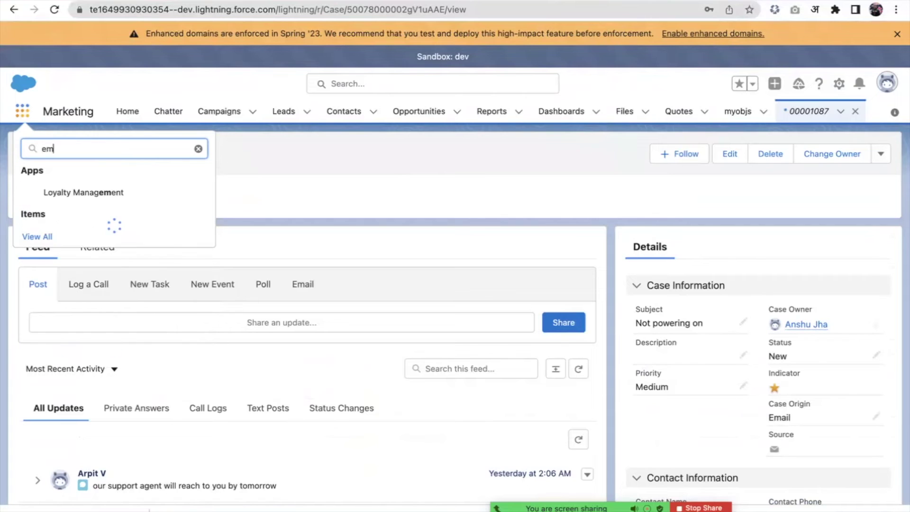
left_click(54, 226)
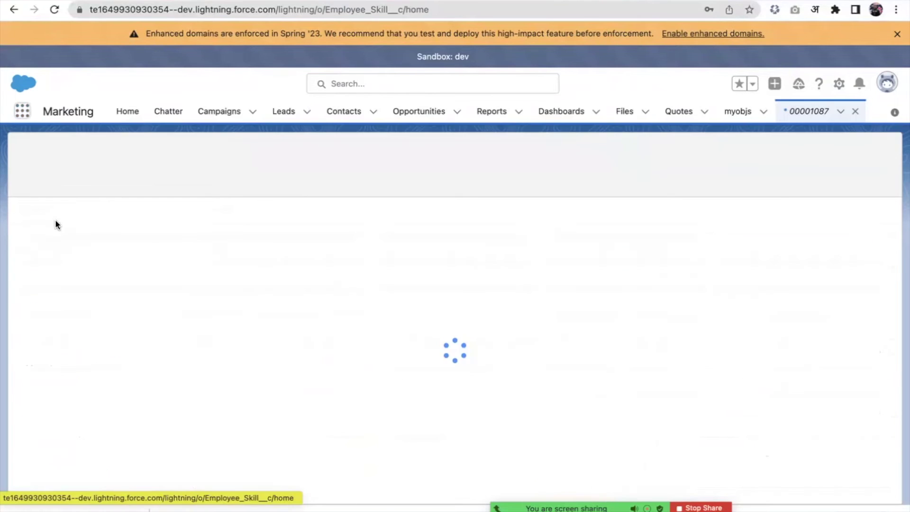
left_click(145, 159)
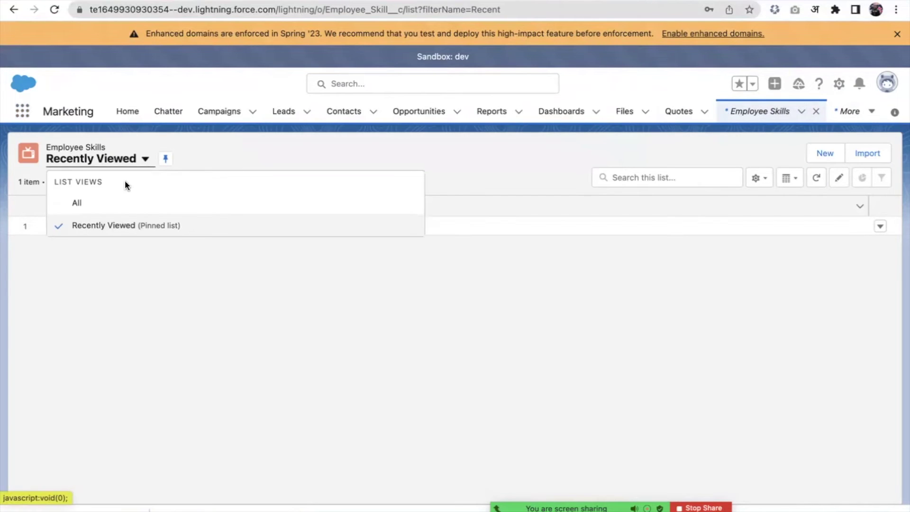
left_click(113, 200)
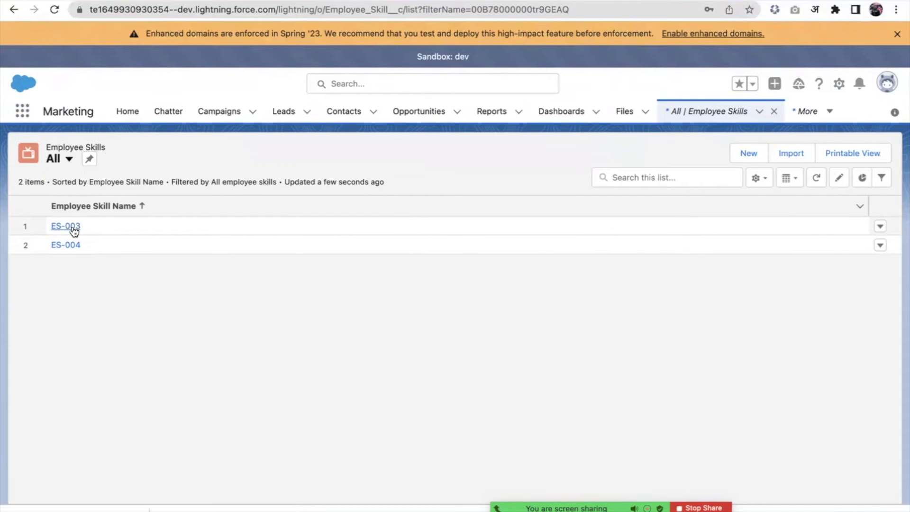
Step: Compare the details of Employee Skill records ES-003 and ES-004 by opening each from the list
left_click(68, 226)
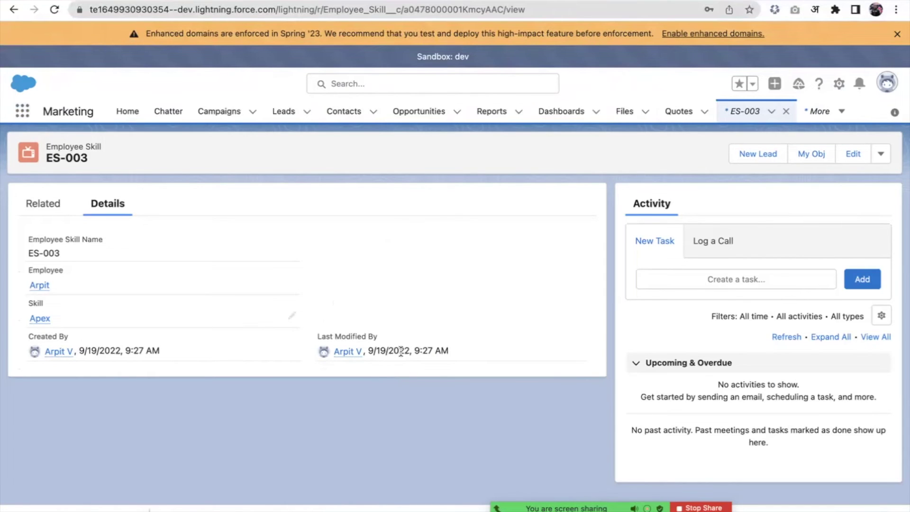
left_click(11, 13)
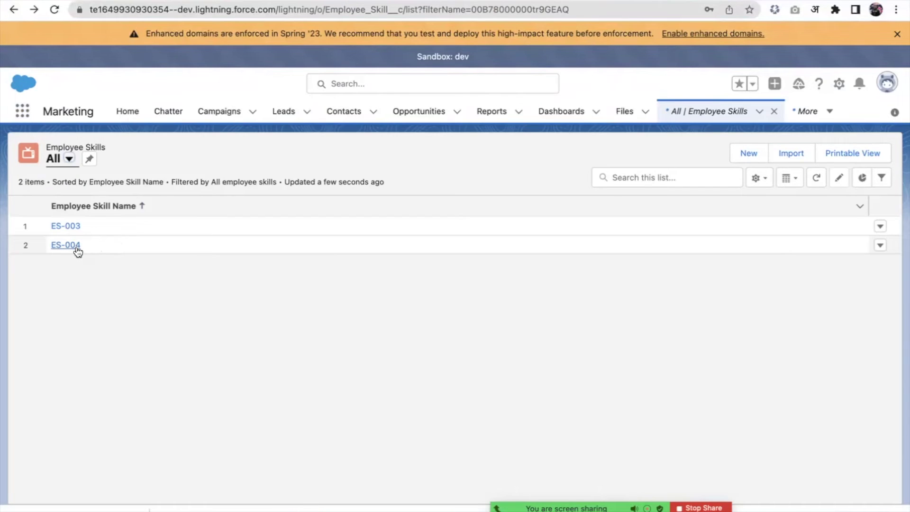
left_click(66, 245)
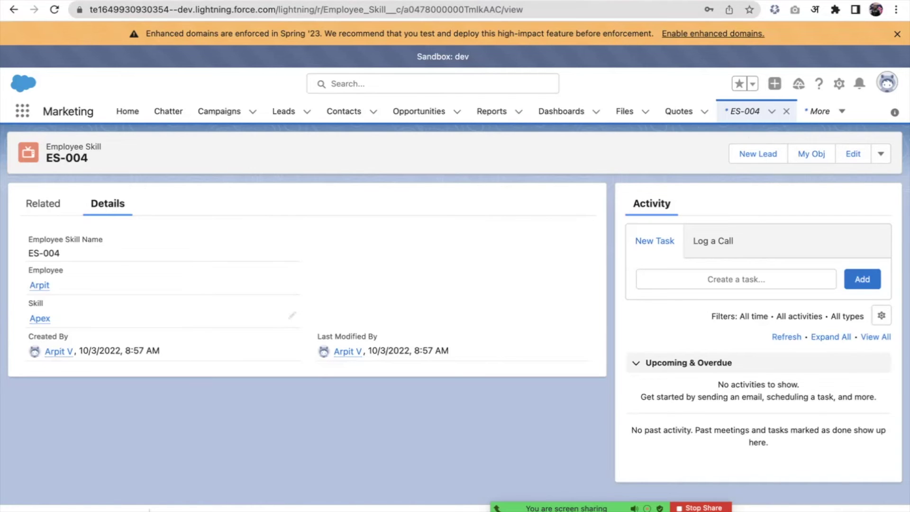
Step: Find Data Export in Salesforce Setup by searching for "data ex" and begin a manual export with Export Now
key("ctrl+Tab")
left_click(78, 145)
type("data")
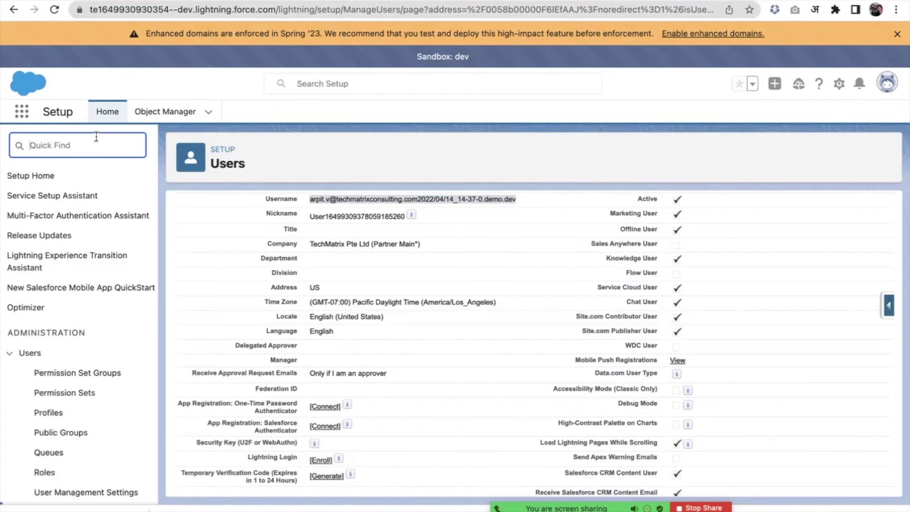
type(" ex")
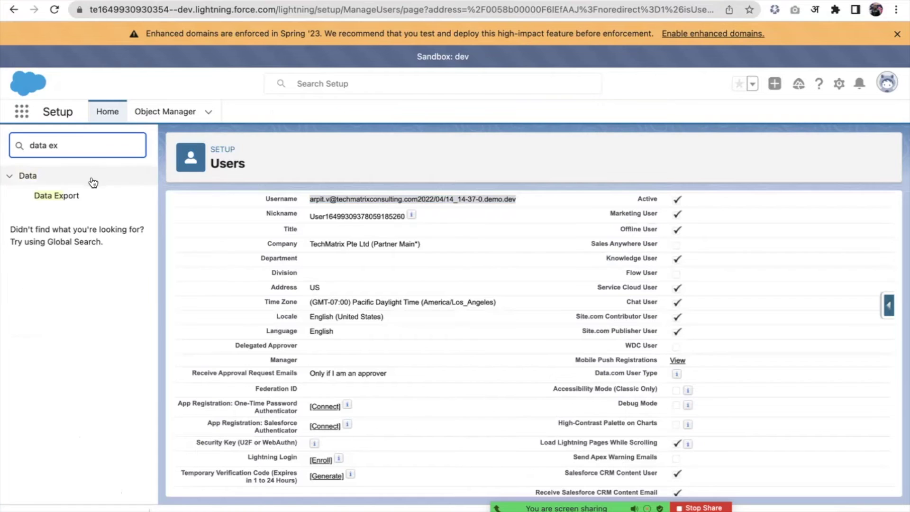
left_click(78, 196)
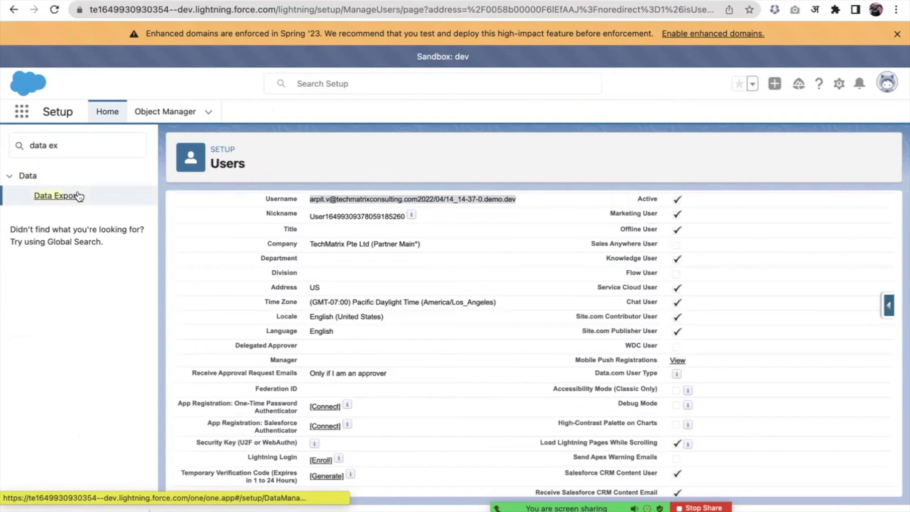
left_click(78, 196)
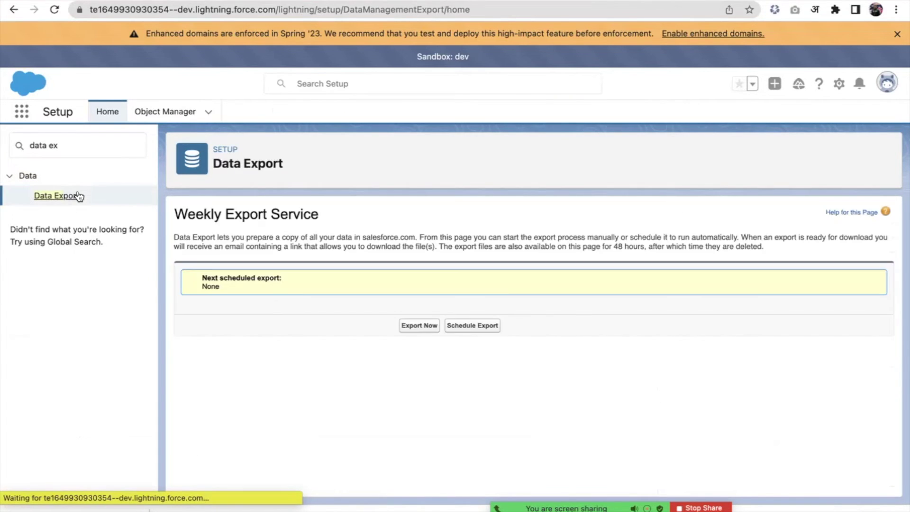
left_click(420, 325)
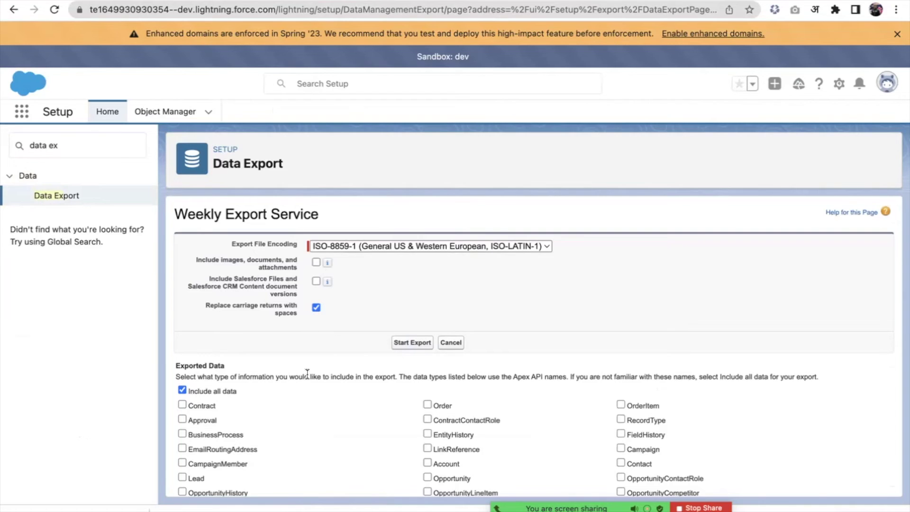
Step: Look through the exportable data types, include only Account in the export and start it
scroll(307, 374, "down", 3)
scroll(307, 374, "down", 5)
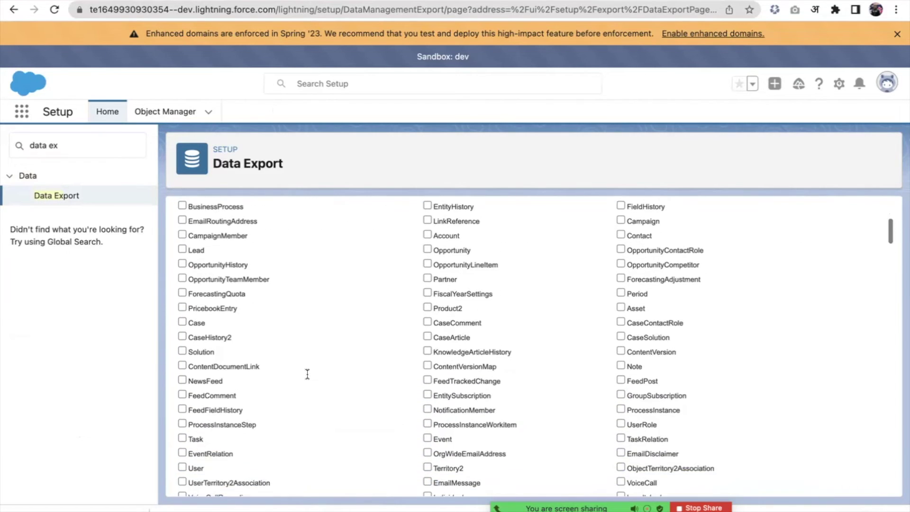
scroll(307, 374, "up", 5)
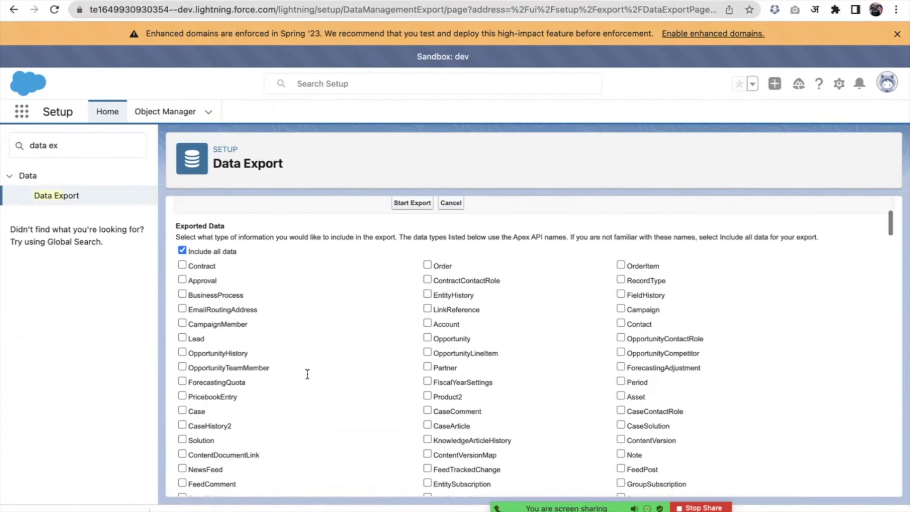
scroll(359, 341, "up", 1)
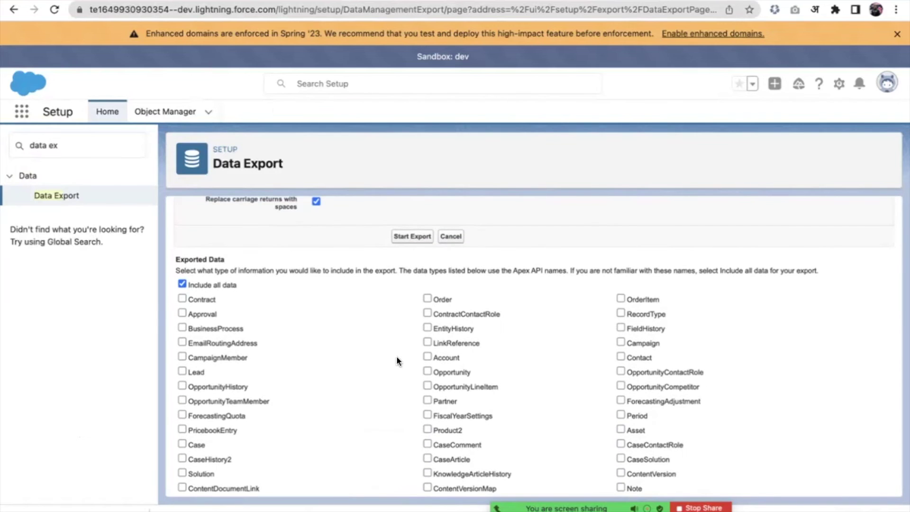
left_click(427, 357)
scroll(374, 337, "down", 20)
scroll(377, 344, "down", 6)
scroll(376, 343, "up", 12)
scroll(377, 342, "up", 20)
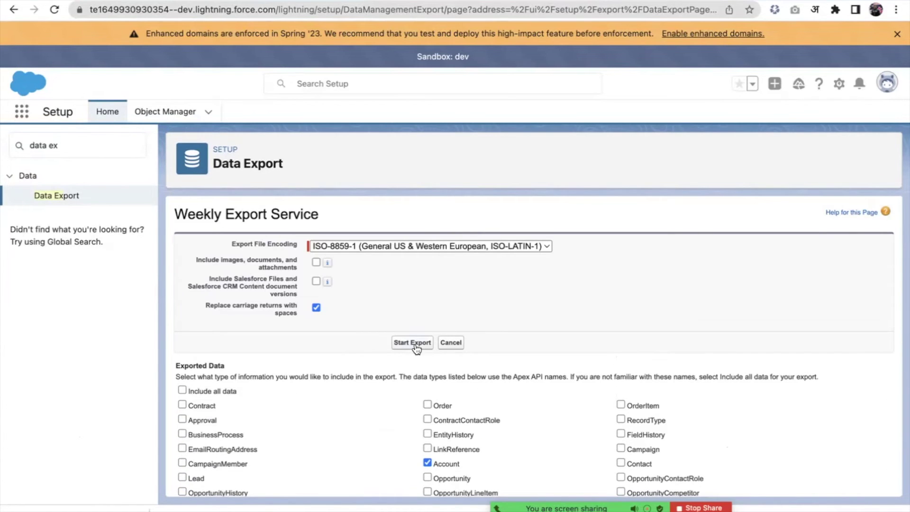
left_click(415, 347)
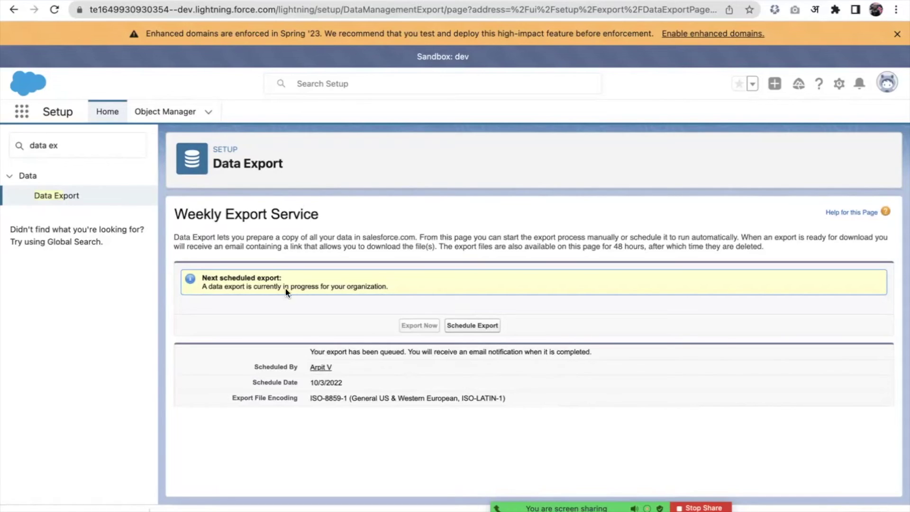
Step: Reload the Data Export page, then search Setup for "data imp" and open the Data Import Wizard
left_click(55, 13)
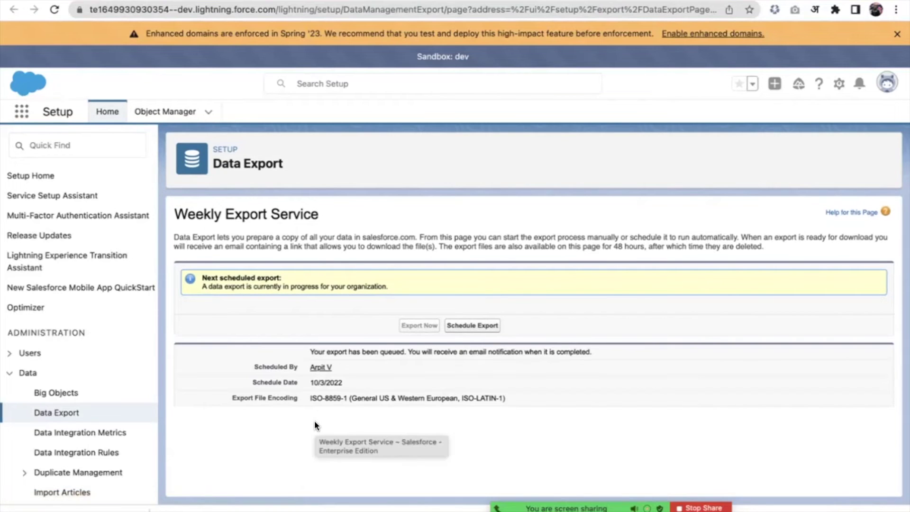
left_click(53, 146)
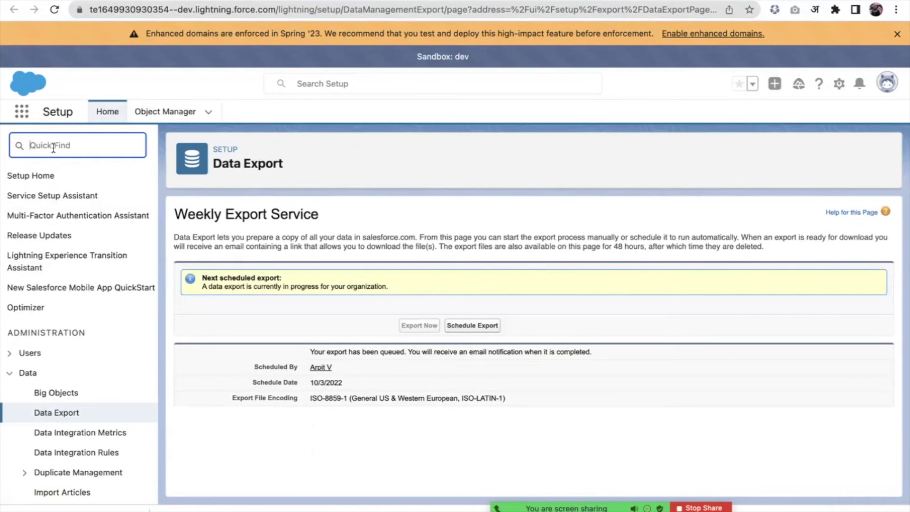
type("data imp")
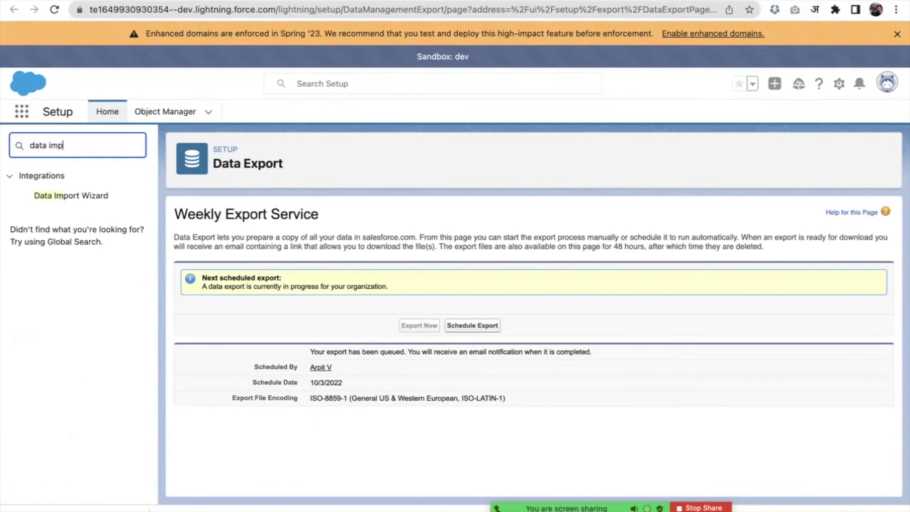
left_click(86, 203)
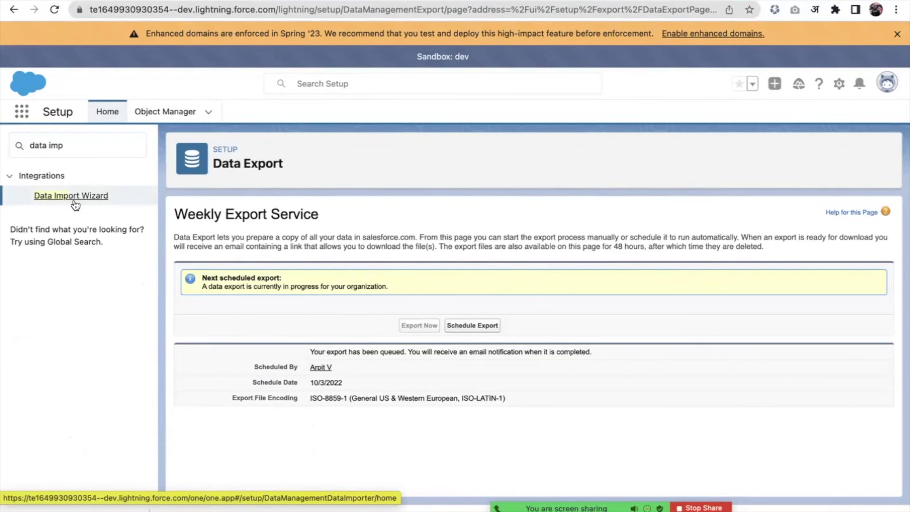
left_click(75, 203)
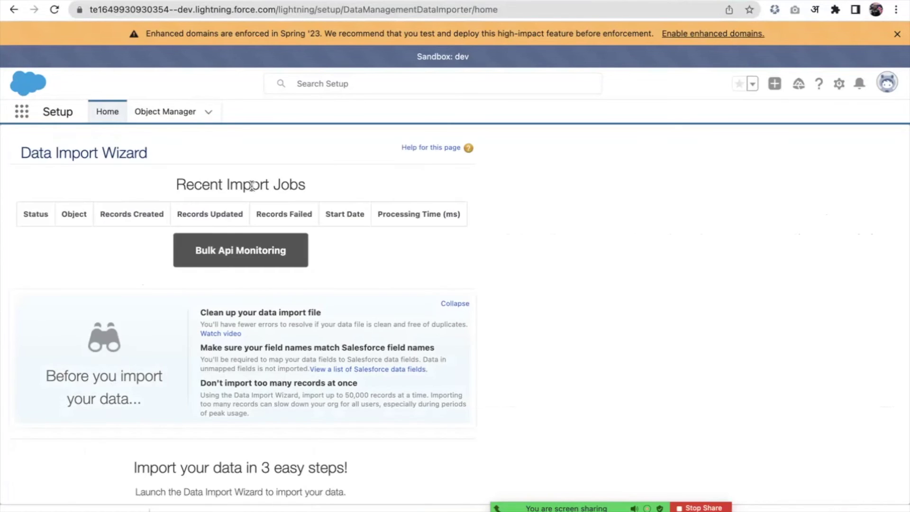
Step: Look over the Data Import Wizard's introduction page and launch the wizard
scroll(367, 252, "down", 5)
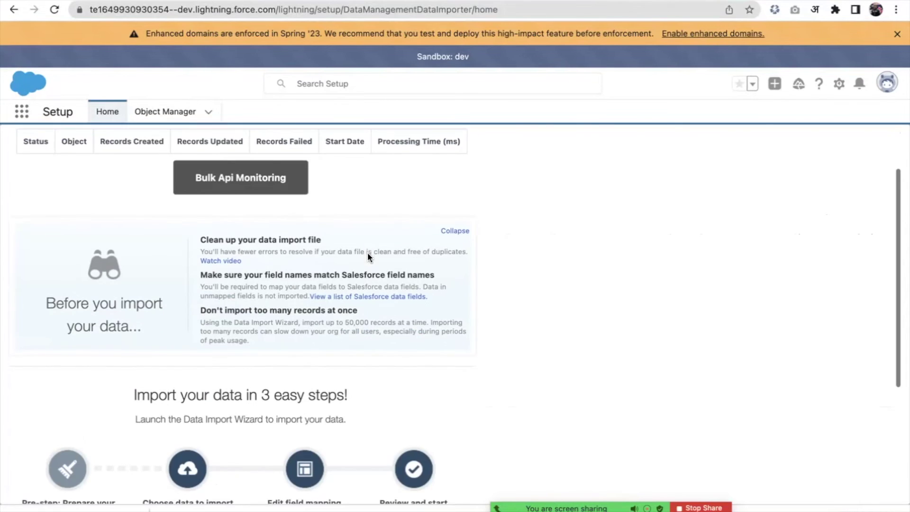
scroll(334, 289, "down", 7)
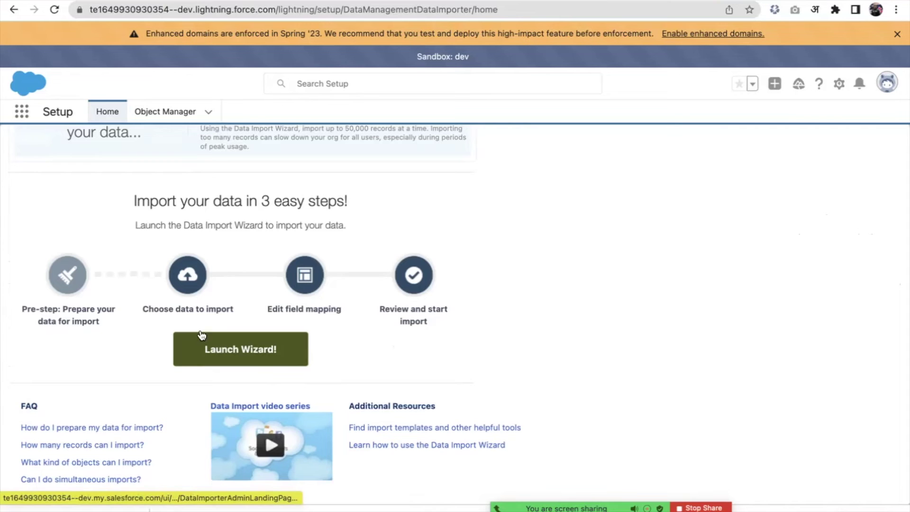
left_click(219, 345)
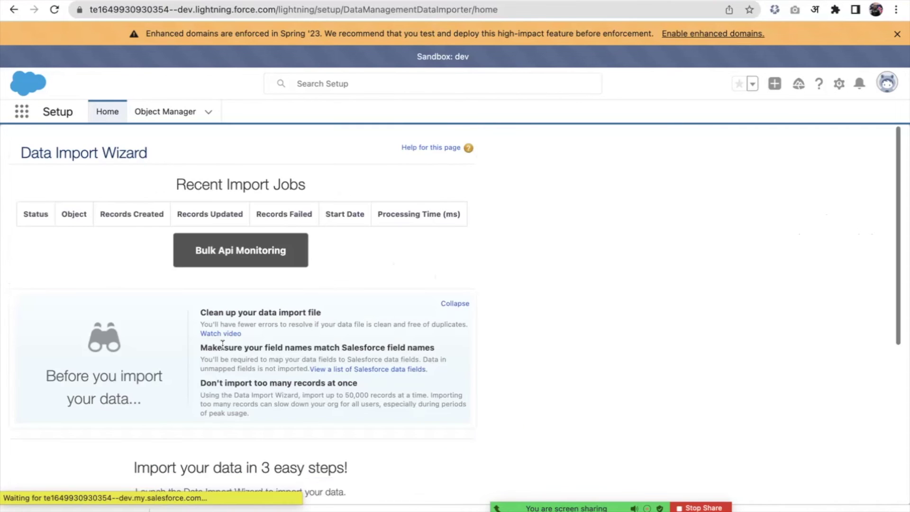
scroll(299, 284, "down", 10)
left_click(277, 358)
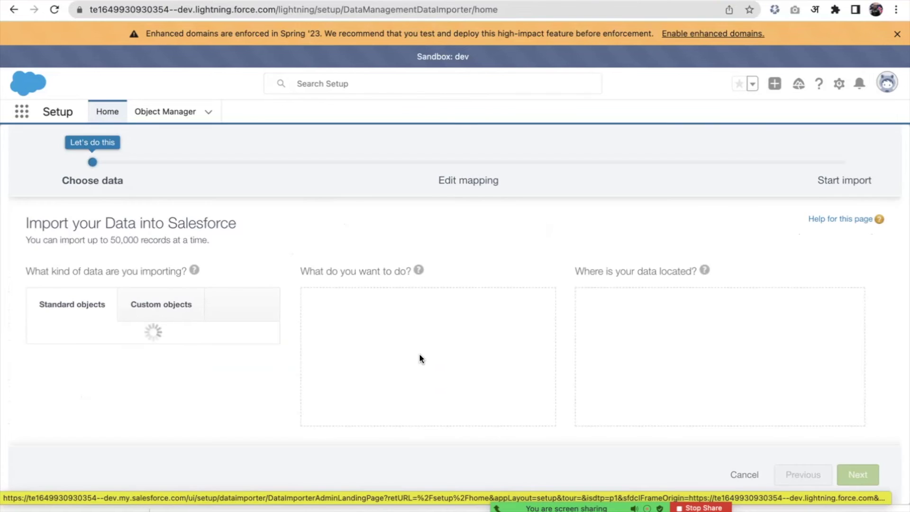
Step: Choose the custom object Employee Skills as the data to import, with Add new records as the operation
scroll(149, 349, "down", 3)
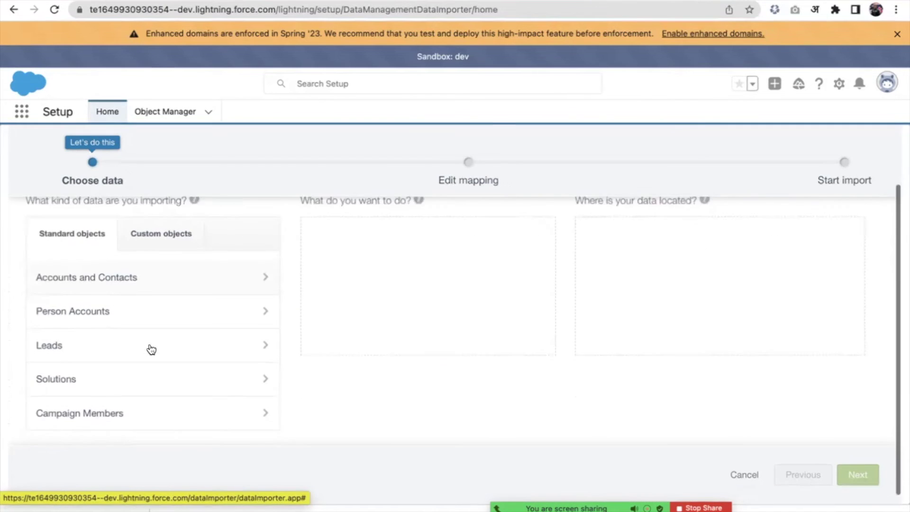
scroll(148, 349, "up", 1)
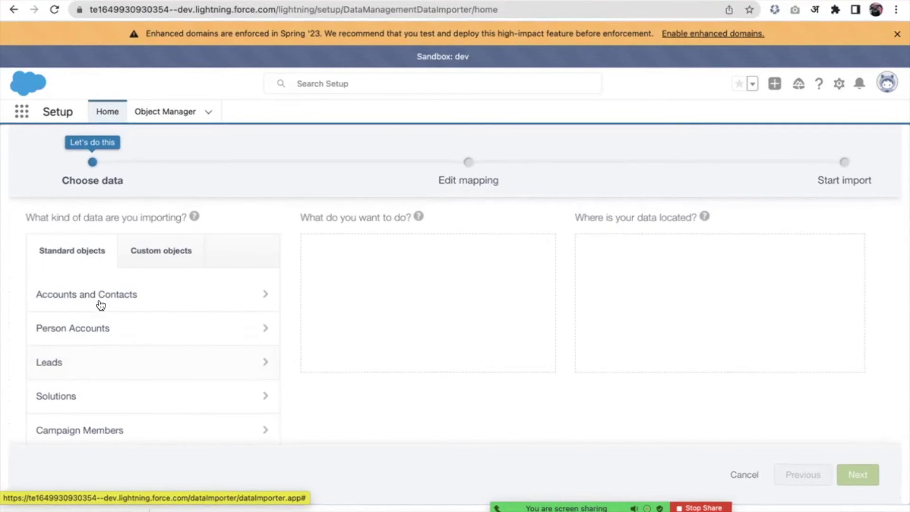
left_click(138, 253)
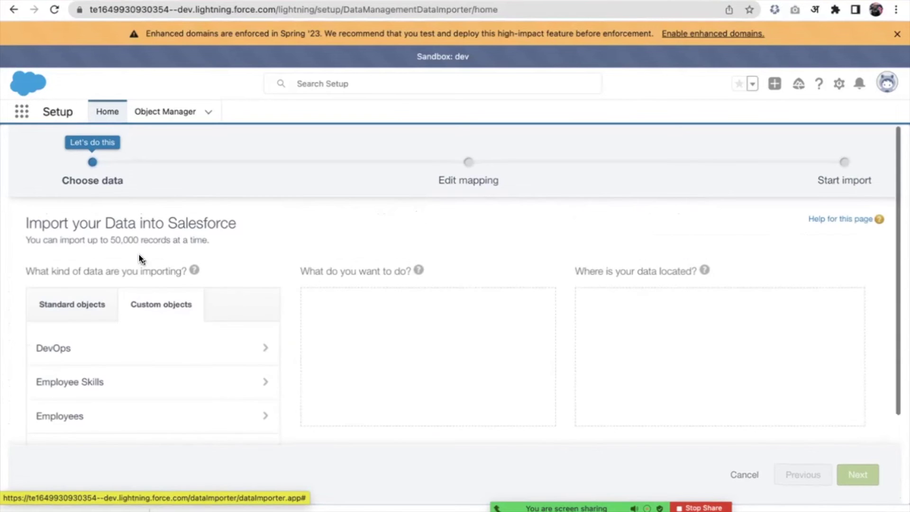
scroll(121, 380, "down", 4)
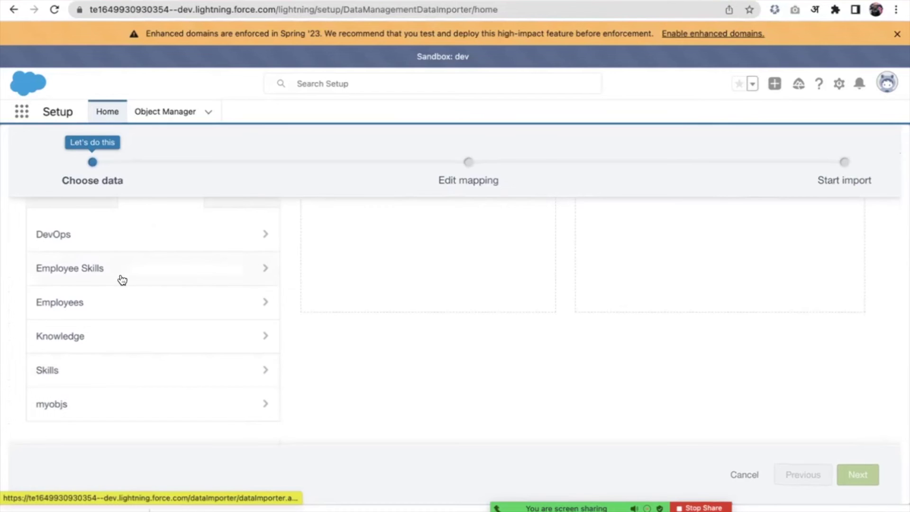
scroll(98, 275, "up", 4)
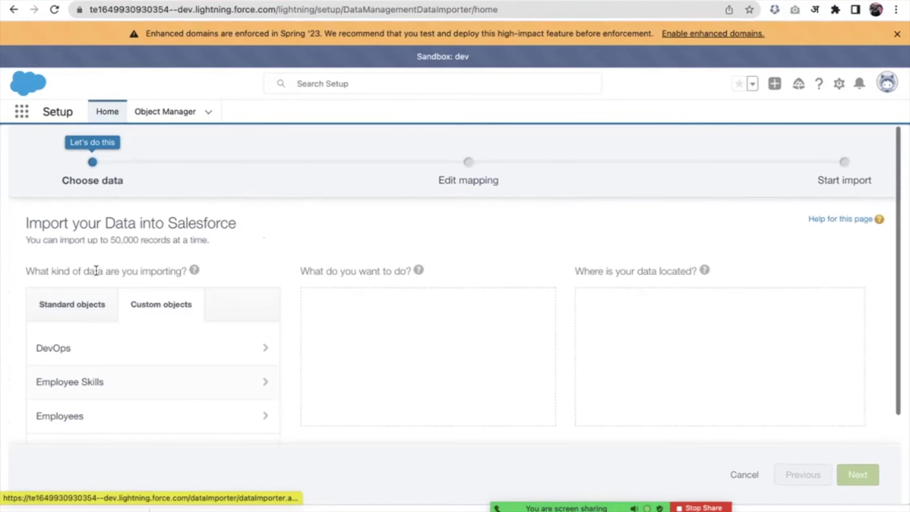
scroll(368, 318, "down", 1)
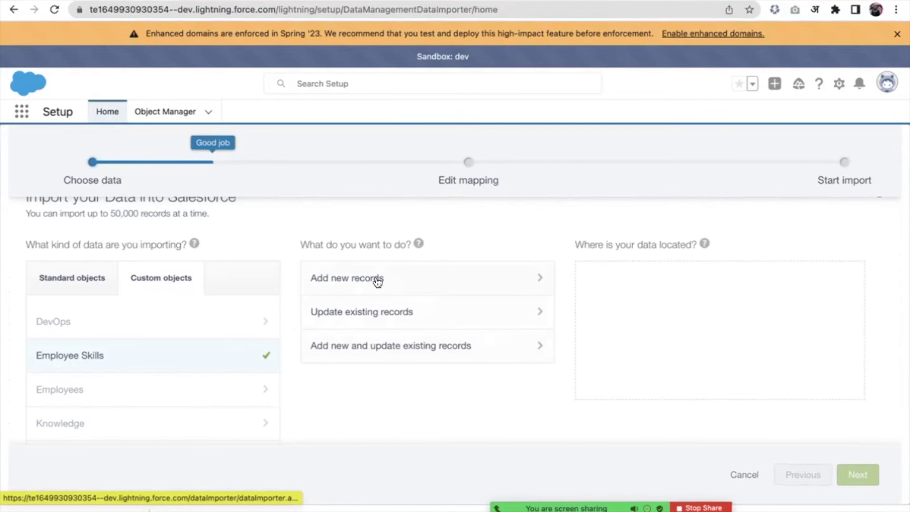
left_click(376, 279)
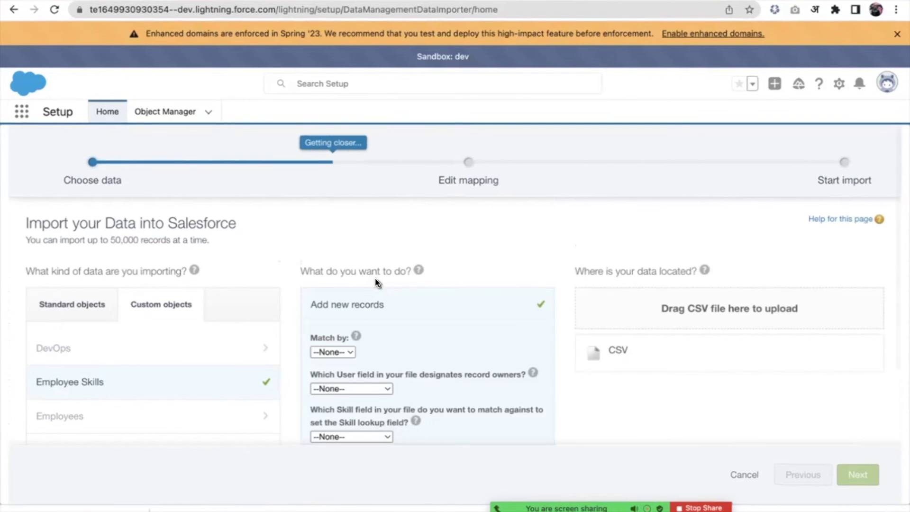
Step: Supply 1.csv as the CSV data source for the import and look over the matching options for adding new records
scroll(358, 371, "down", 1)
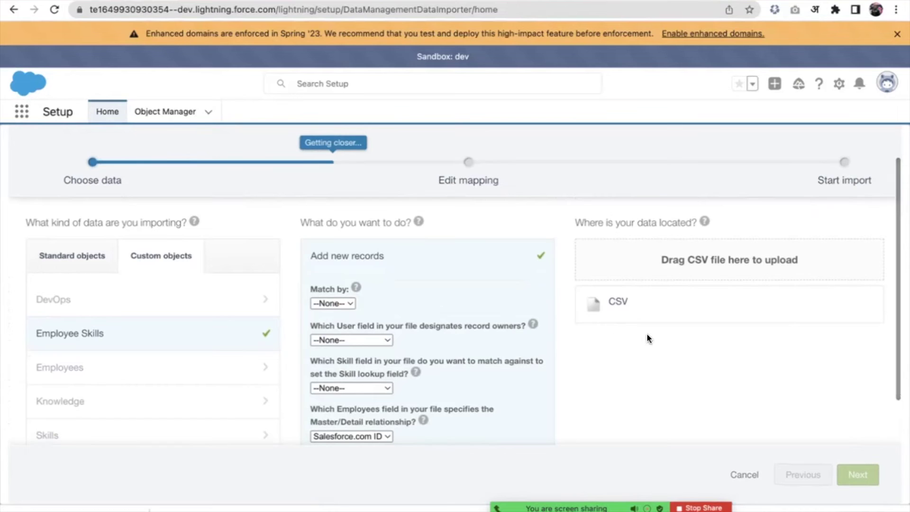
left_click(617, 306)
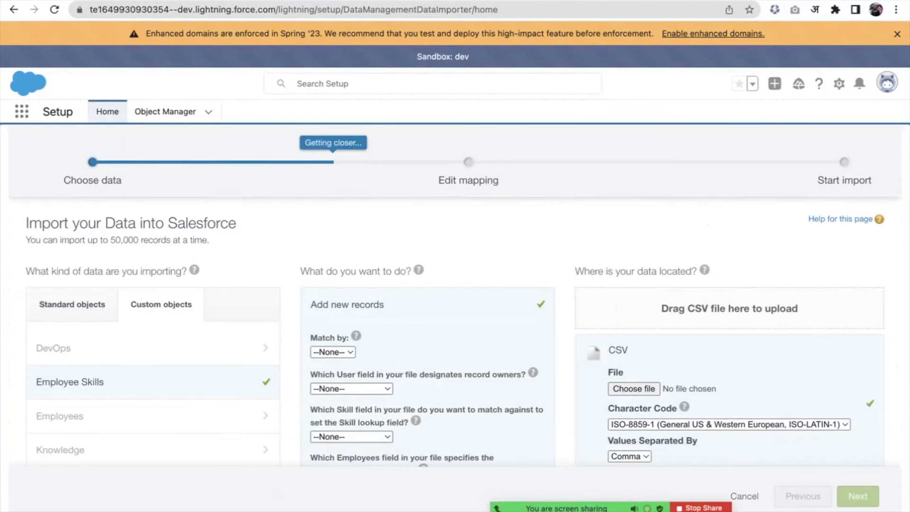
scroll(709, 376, "down", 1)
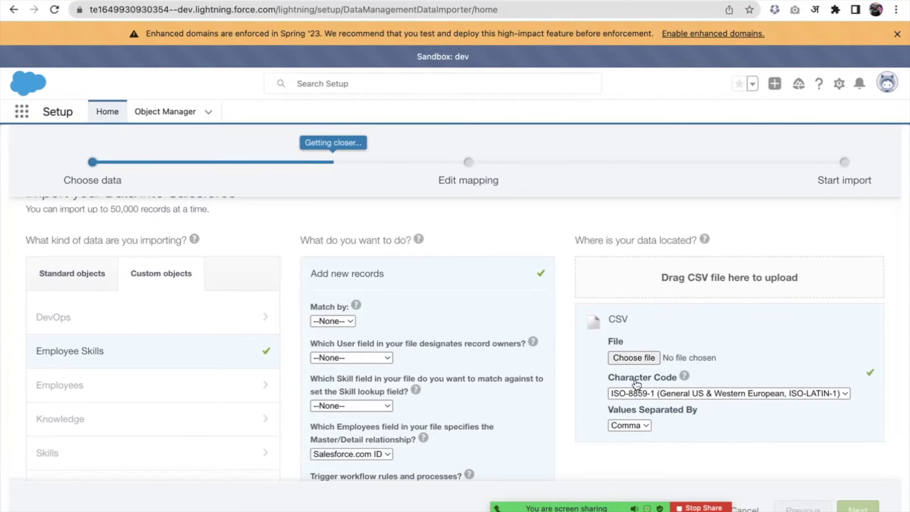
left_click(867, 490)
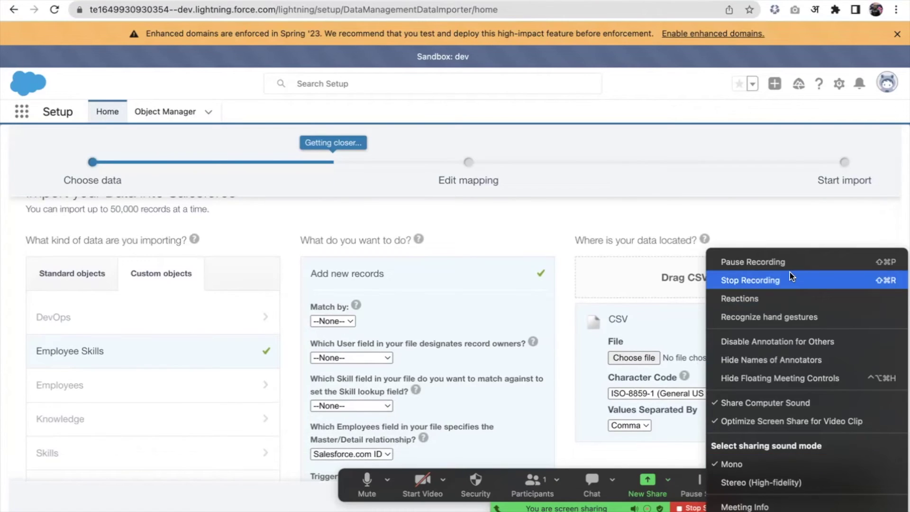
left_click(790, 262)
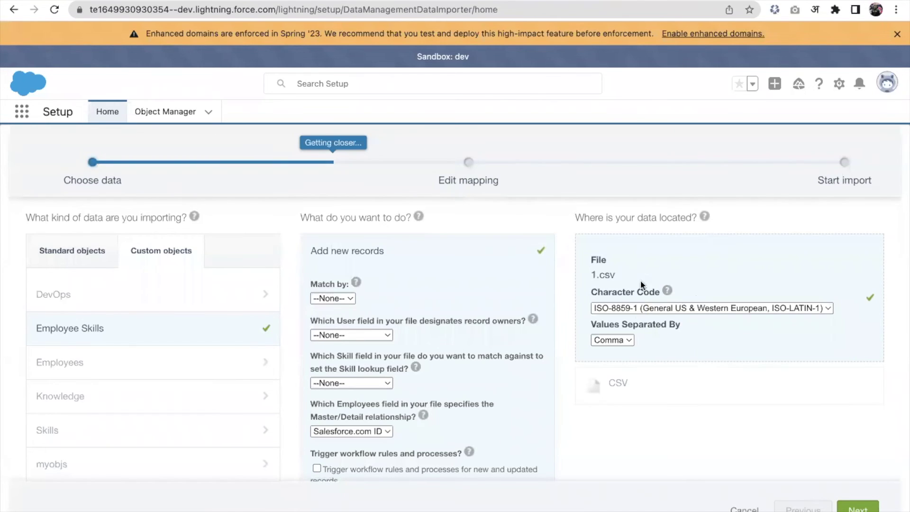
scroll(613, 273, "down", 1)
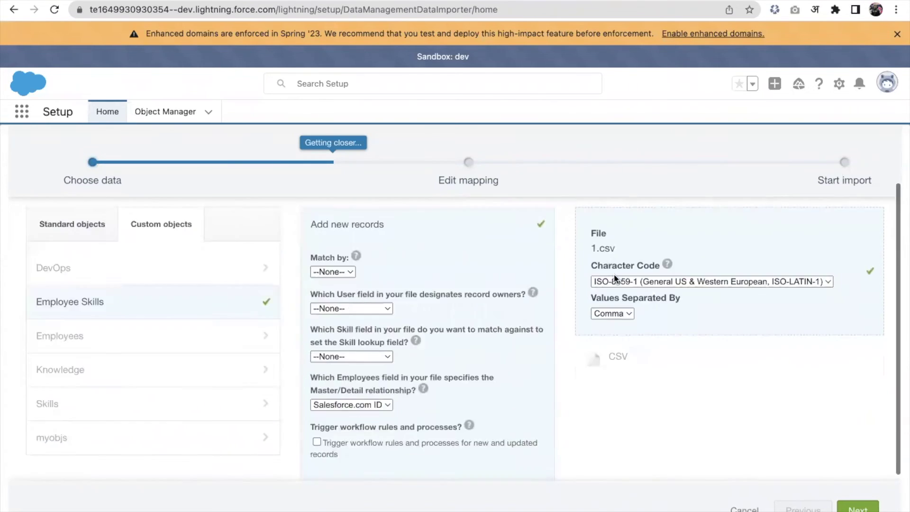
scroll(410, 283, "up", 1)
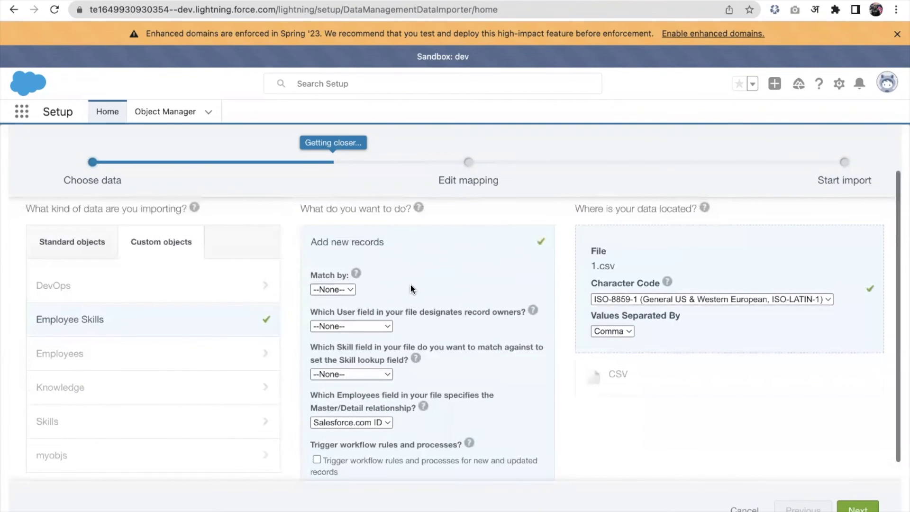
scroll(411, 283, "down", 1)
mouse_move(355, 261)
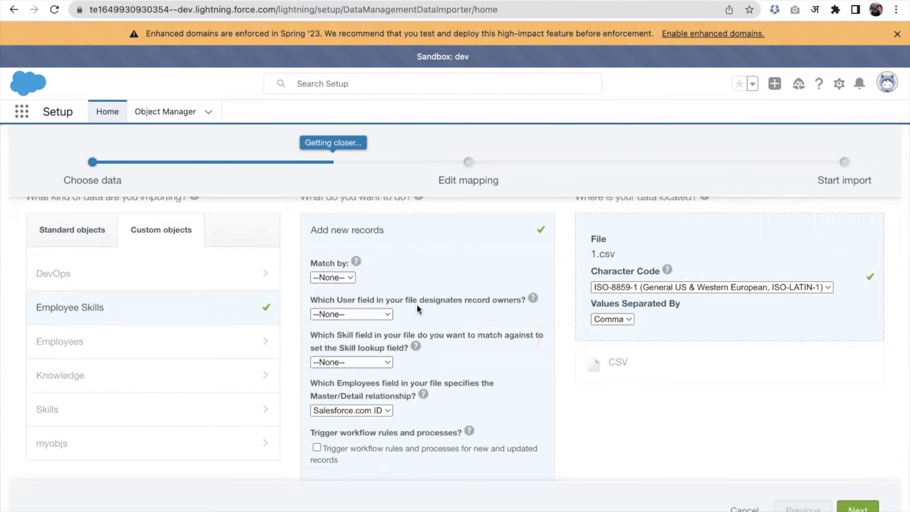
scroll(417, 307, "down", 1)
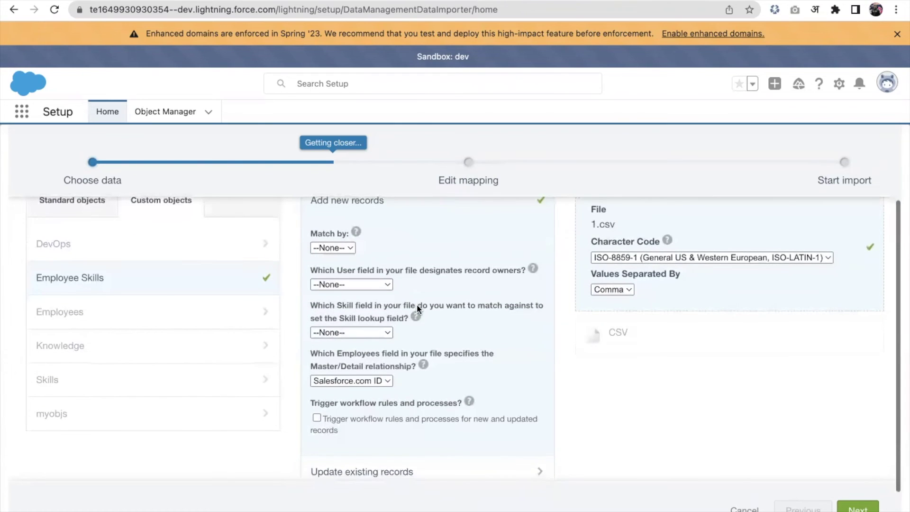
Step: Check the record owner matching options, leave them at None, and continue to the field mapping for Employee Skills
left_click(383, 286)
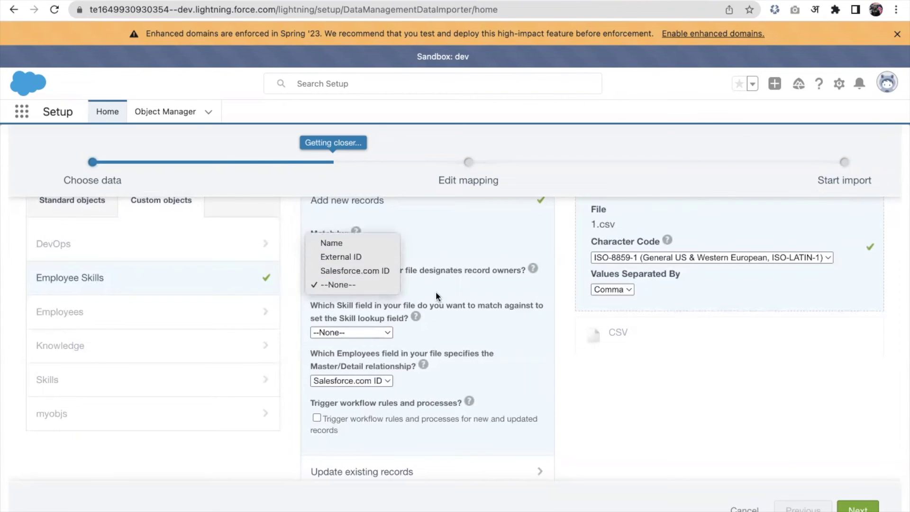
left_click(454, 286)
scroll(465, 348, "down", 2)
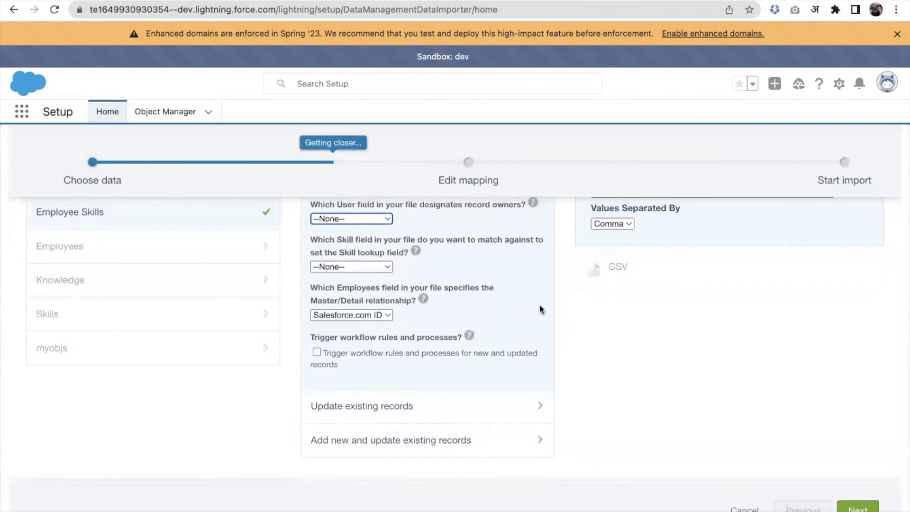
left_click(855, 506)
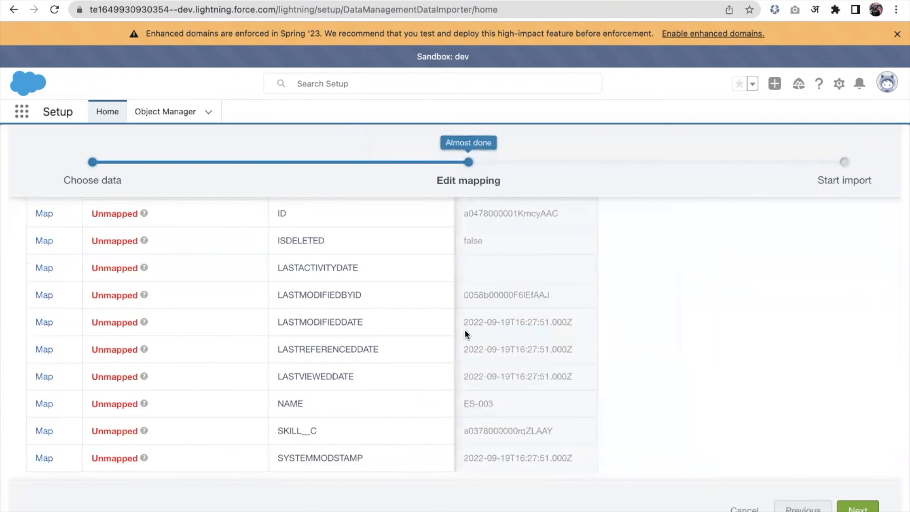
Step: Look over the CSV headers and search the mappable fields for "cre" to match CREATEDBYID, then cancel that mapping
scroll(309, 331, "up", 5)
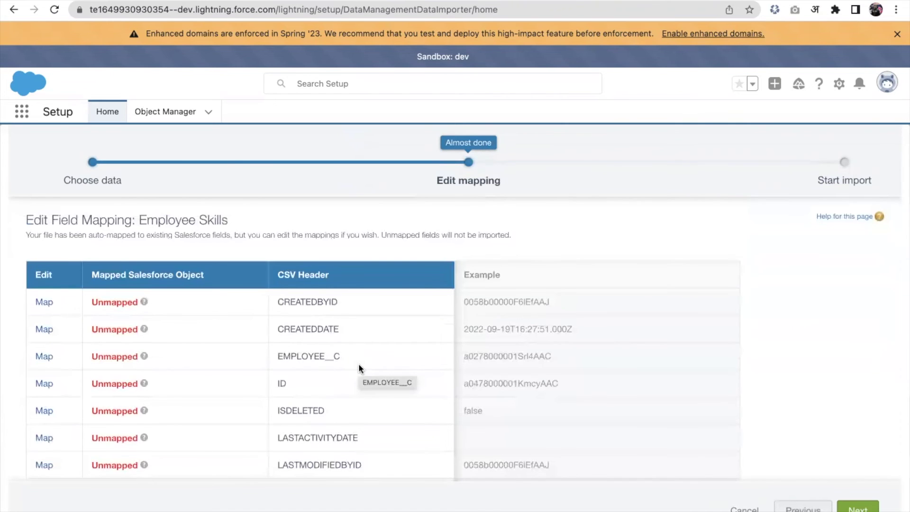
scroll(358, 364, "down", 1)
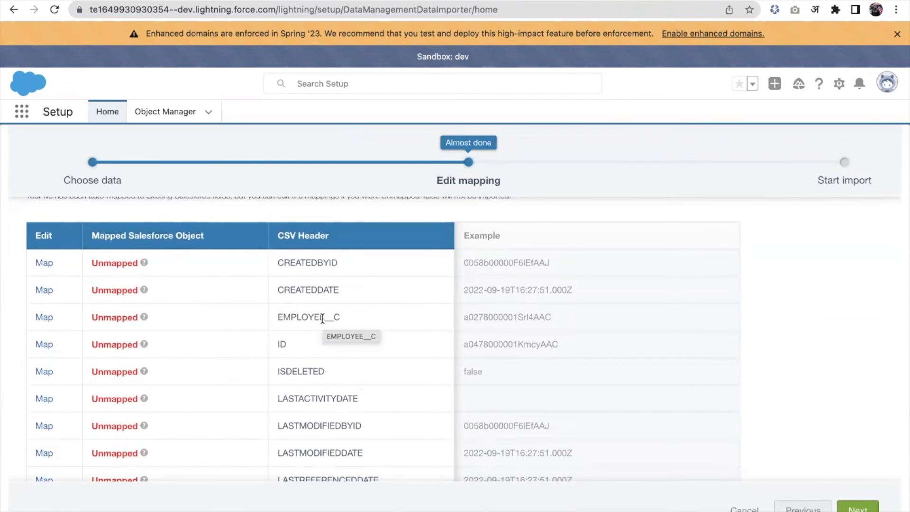
scroll(322, 343, "down", 3)
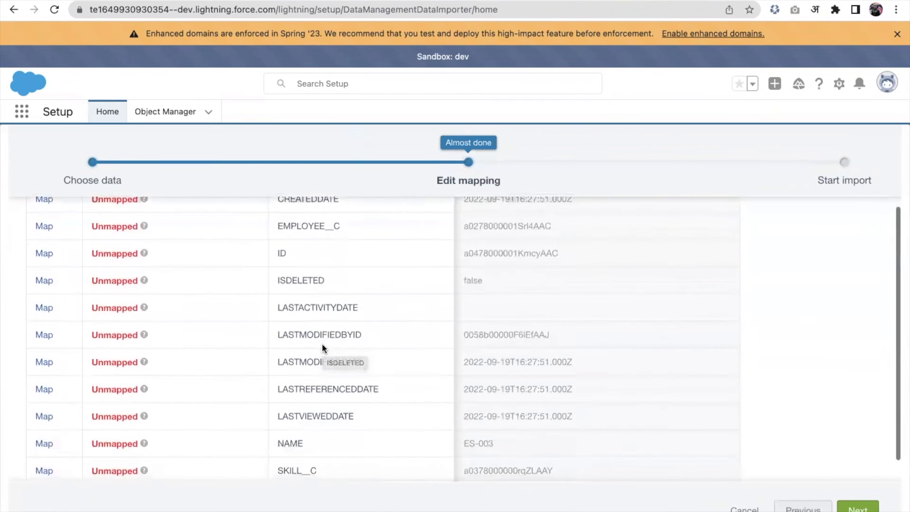
scroll(323, 343, "up", 4)
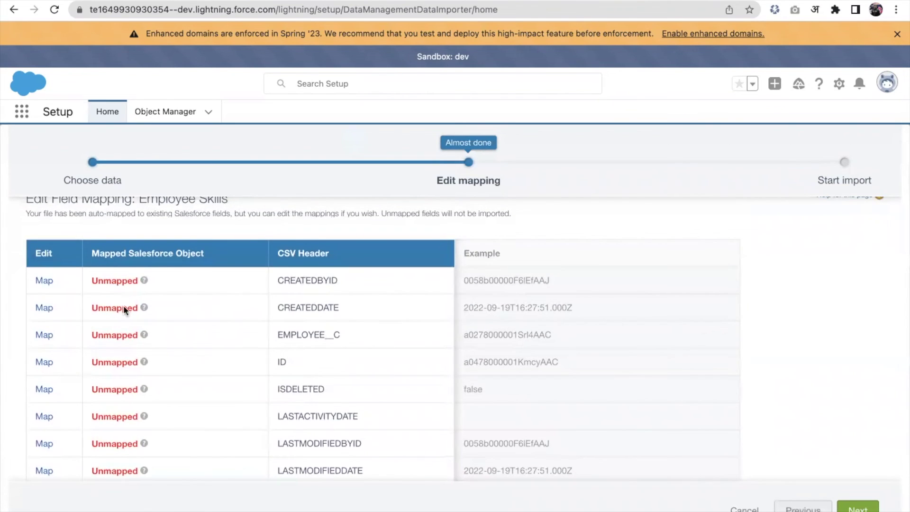
left_click(44, 281)
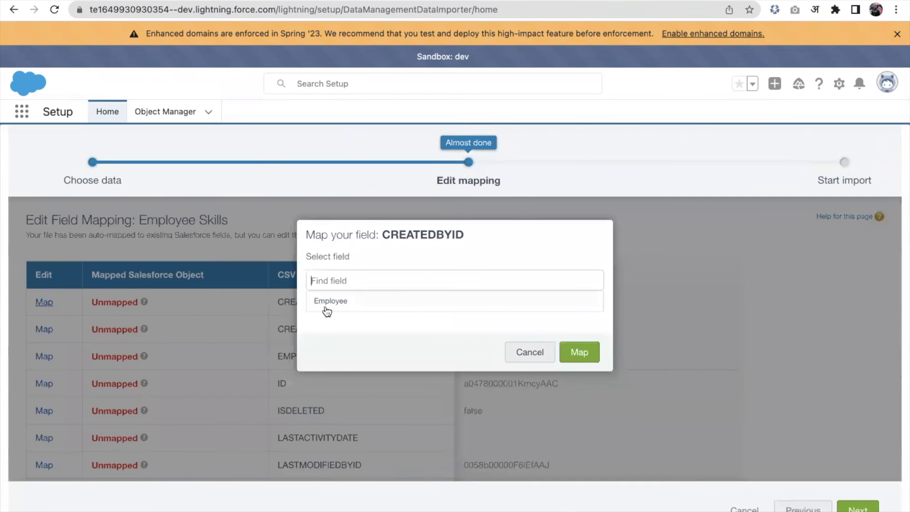
left_click(545, 360)
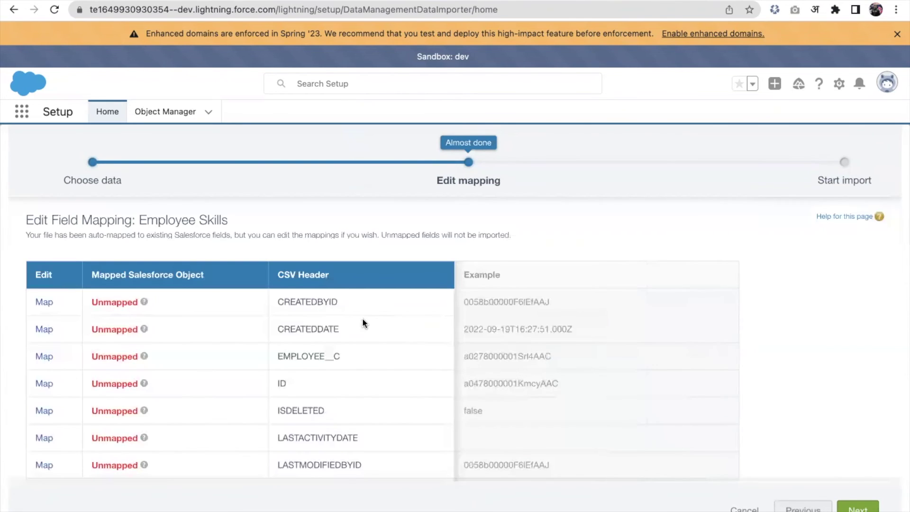
left_click(38, 302)
type("cre")
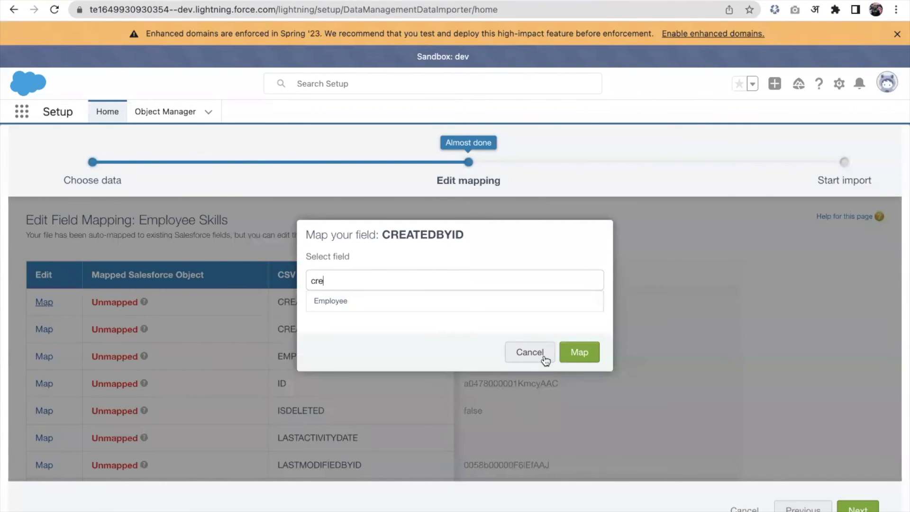
left_click(544, 359)
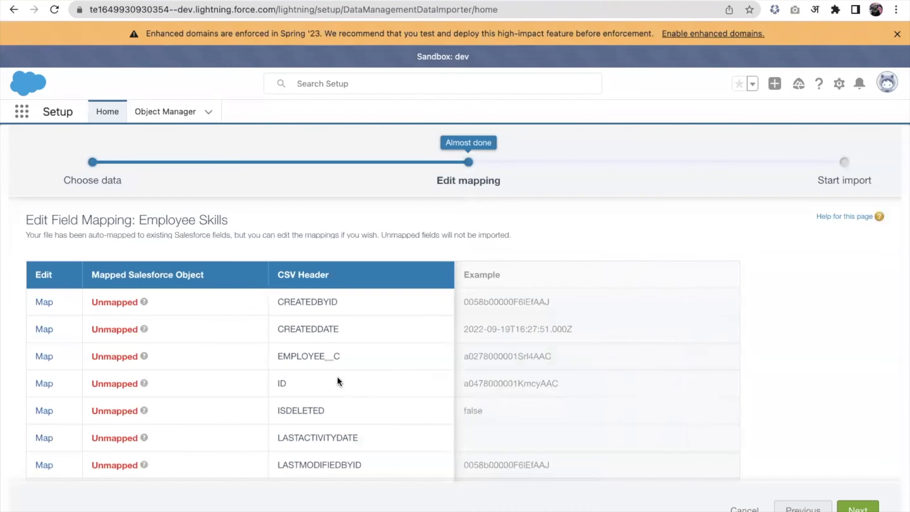
Step: Try to map the EMPLOYEE__C header to the Employee field
left_click(45, 357)
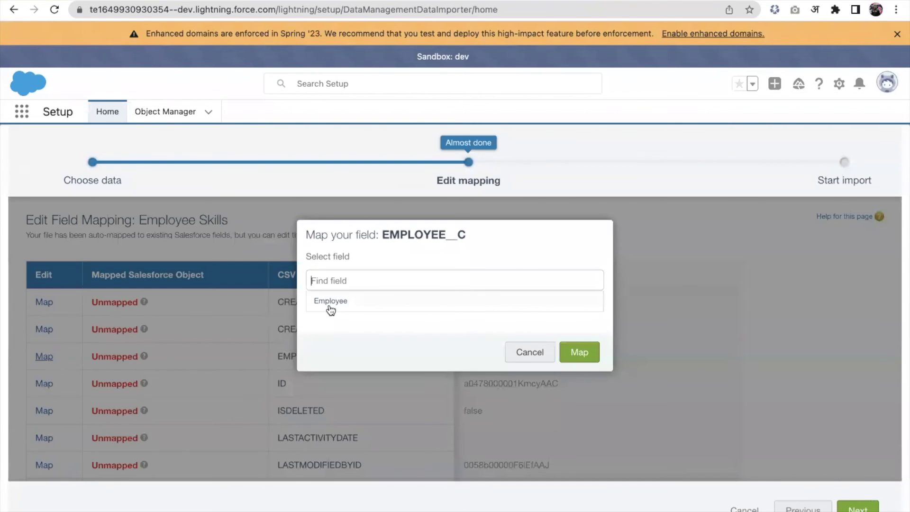
left_click(360, 279)
type("Emp")
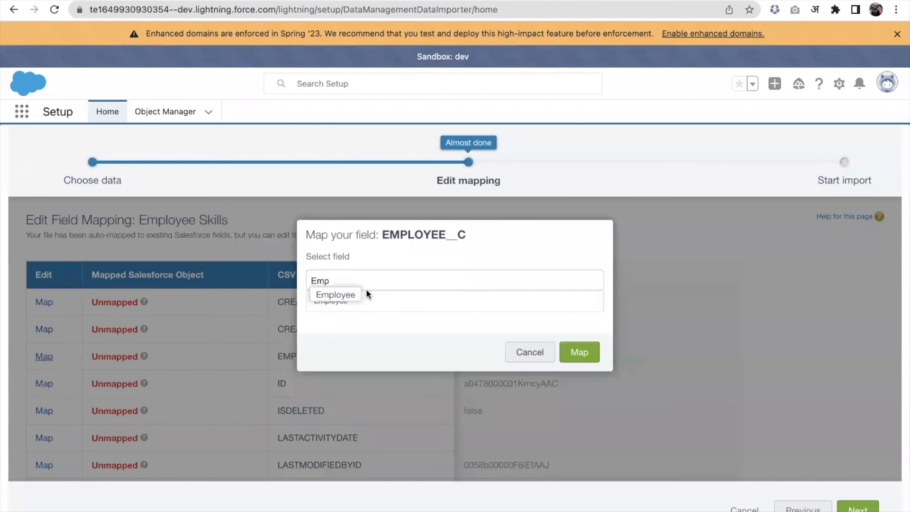
left_click(356, 295)
left_click(578, 352)
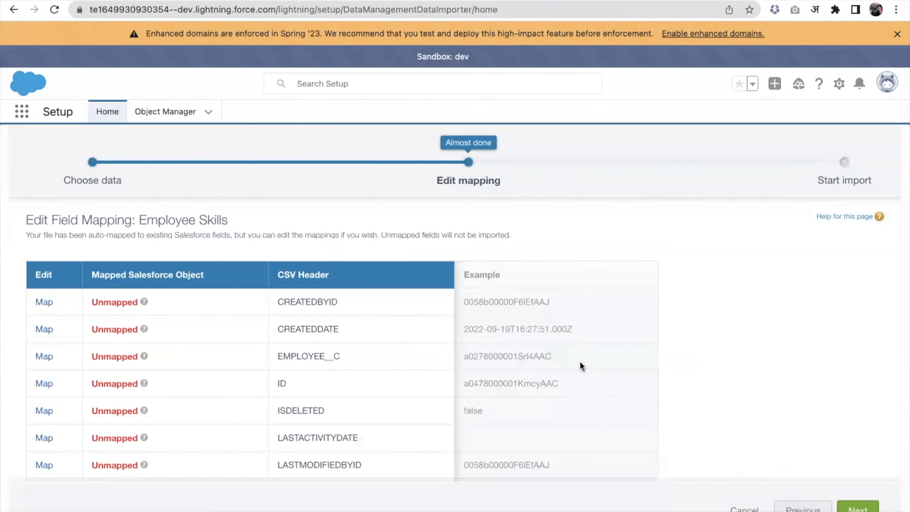
scroll(303, 372, "down", 1)
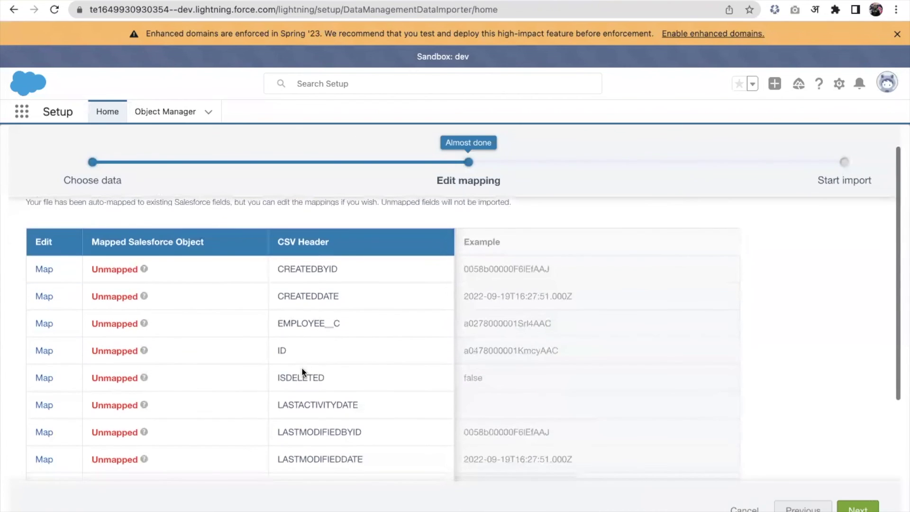
left_click(44, 324)
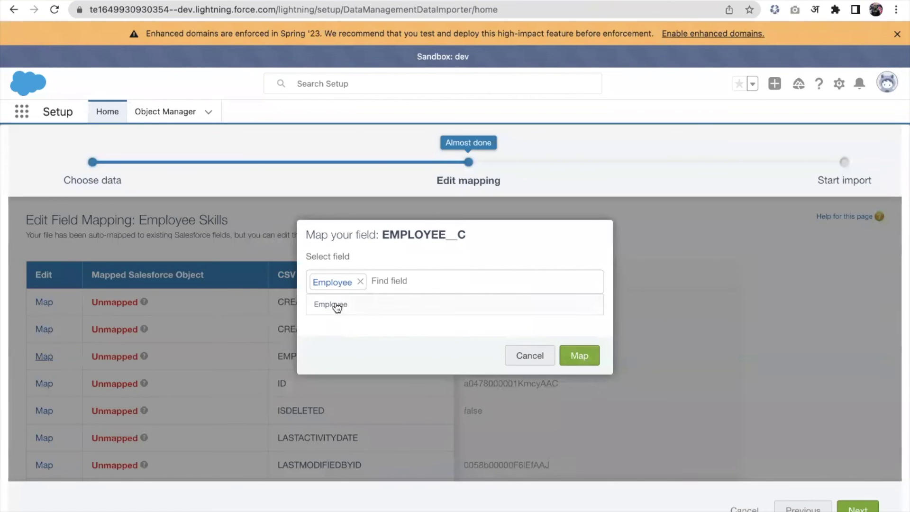
left_click(580, 355)
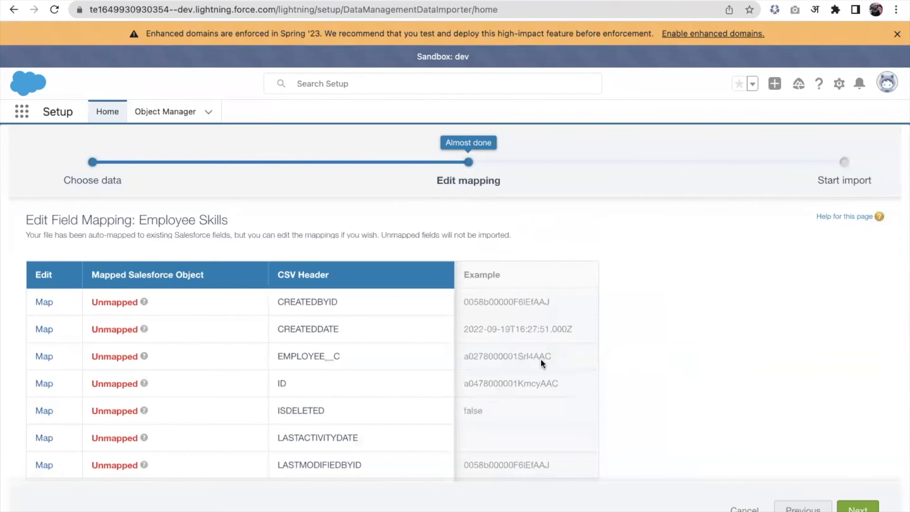
Step: Try to map the SKILL__C header, searching the available fields for "skills__" and "Sk"
scroll(250, 385, "down", 5)
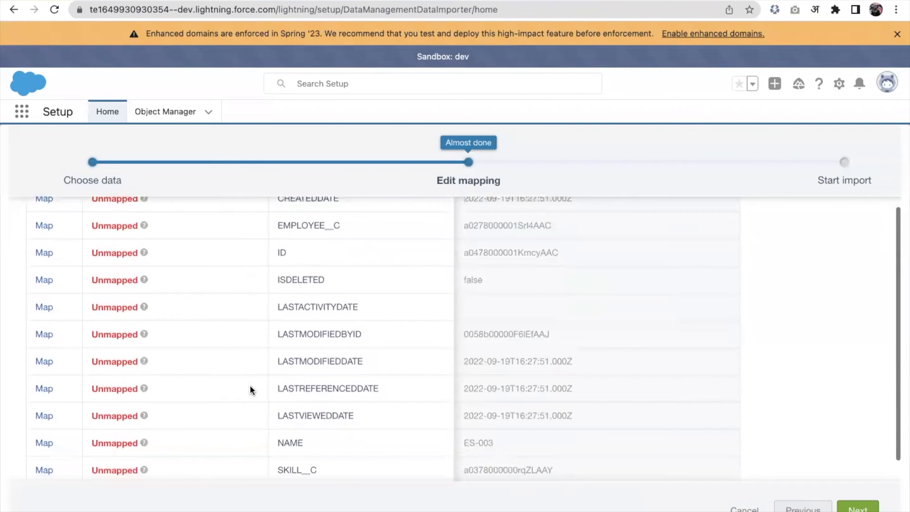
left_click(44, 359)
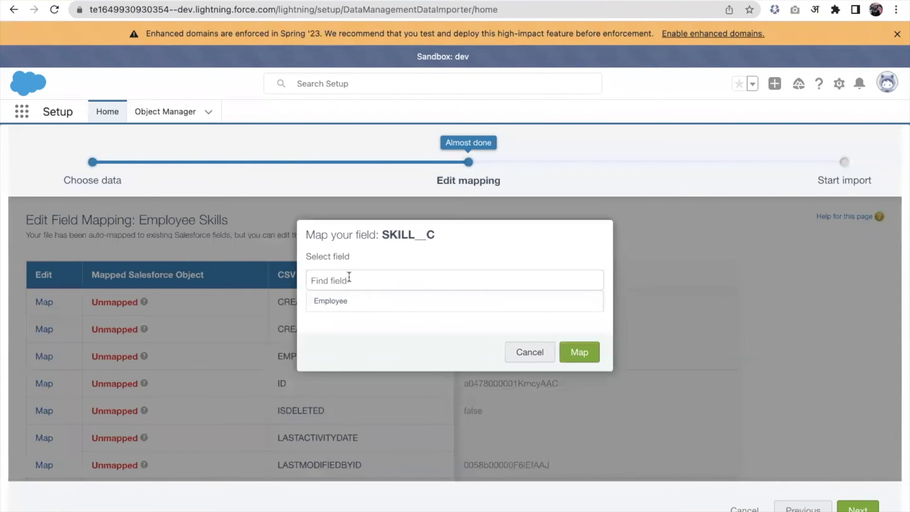
type("skills__")
key("BackSpace")
key("BackSpace")
key("BackSpace")
key("BackSpace")
key("BackSpace")
key("BackSpace")
type("Sk")
left_click(585, 351)
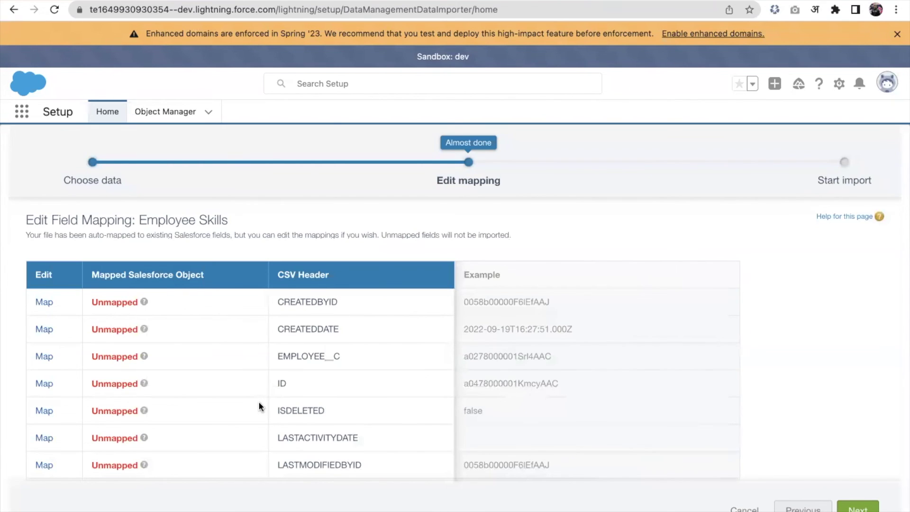
scroll(260, 406, "down", 3)
left_click(48, 348)
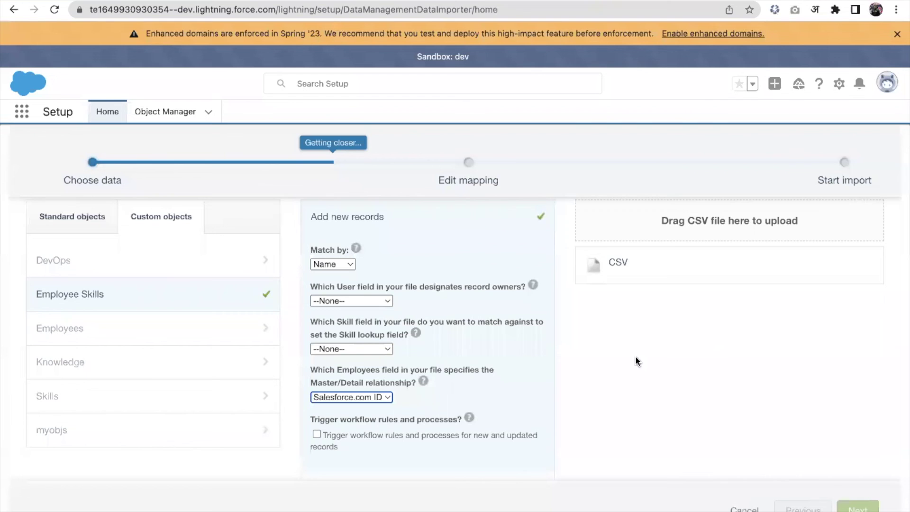
Step: Review the options for adding new Employee Skills records and set Match by to None
scroll(434, 250, "up", 1)
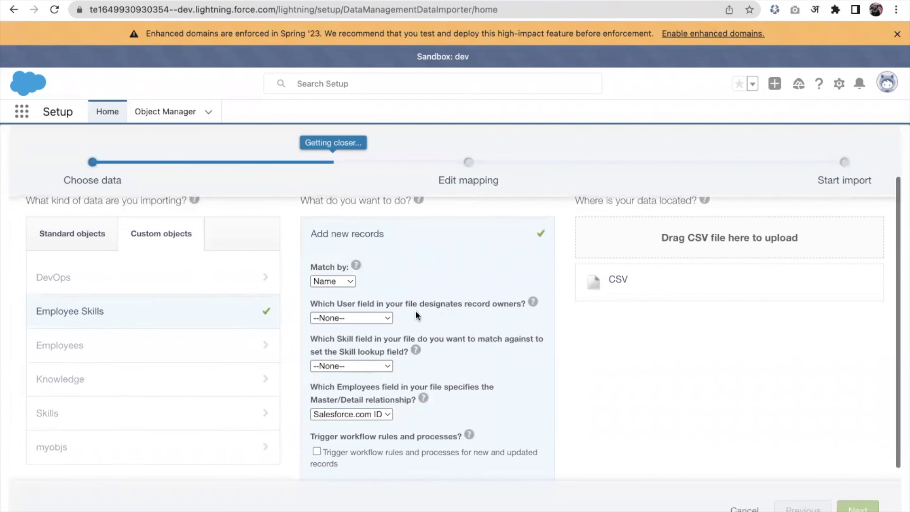
scroll(415, 310, "down", 1)
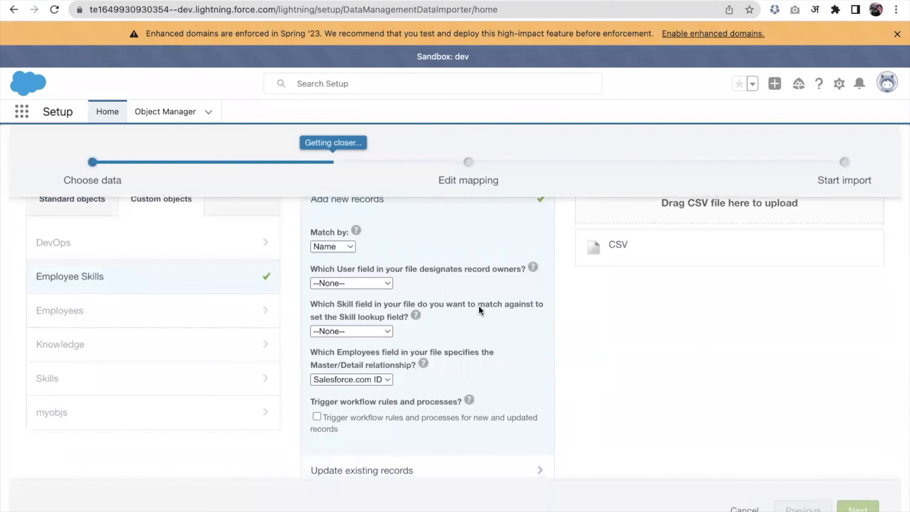
scroll(407, 241, "up", 1)
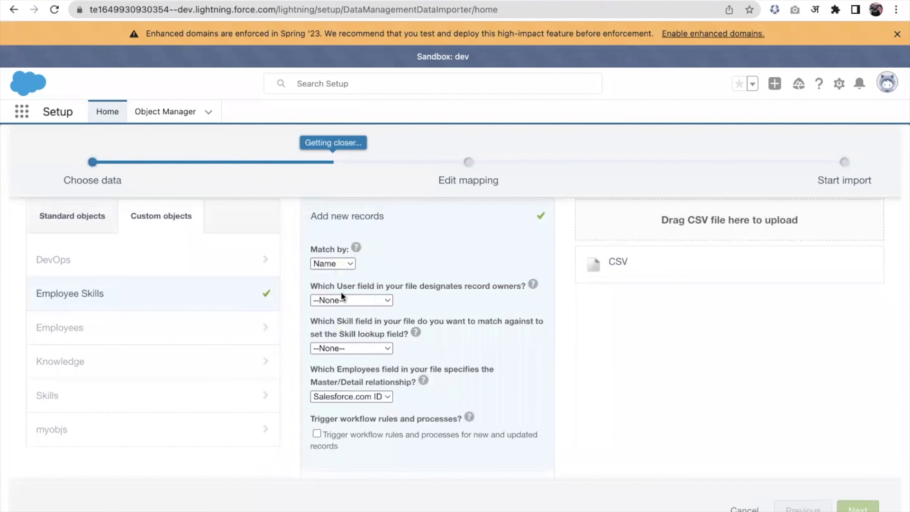
left_click(351, 266)
left_click(349, 247)
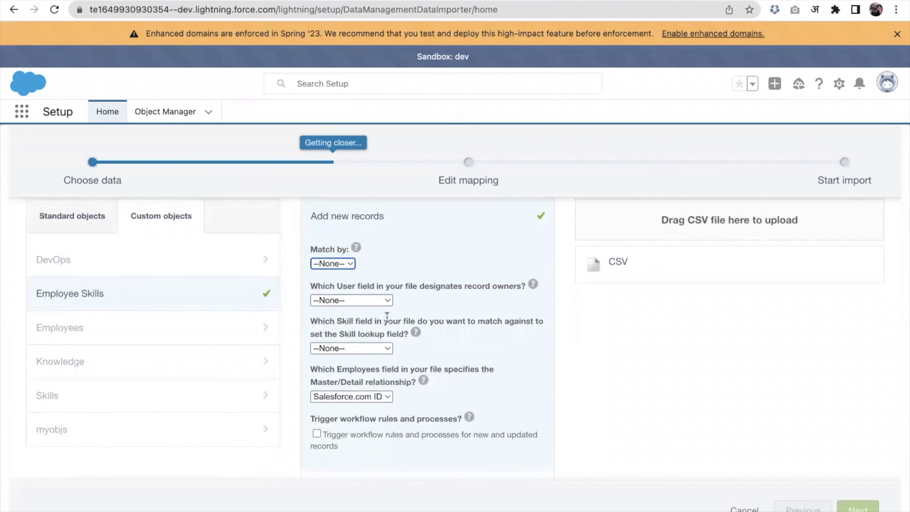
Step: Match the Skill lookup field by Skill Name and the Employees master/detail relationship by Employees Name
scroll(413, 337, "down", 1)
left_click(413, 336)
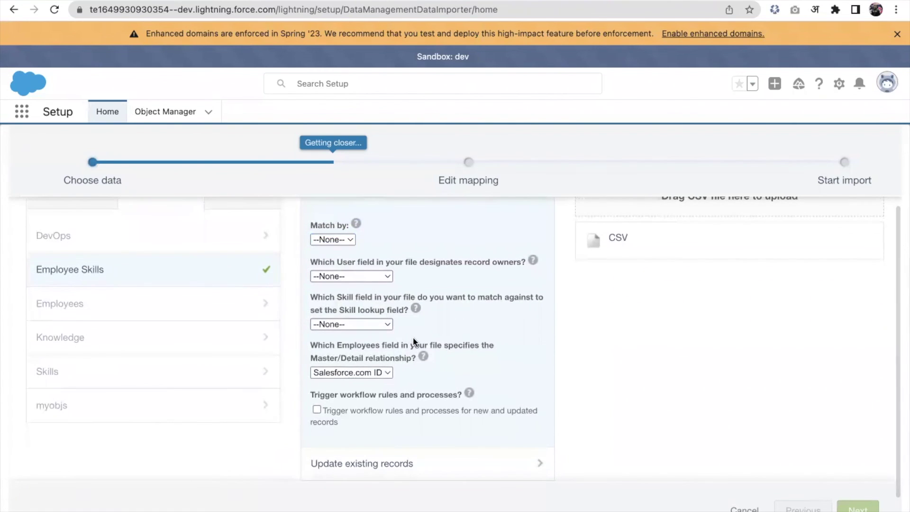
left_click(383, 325)
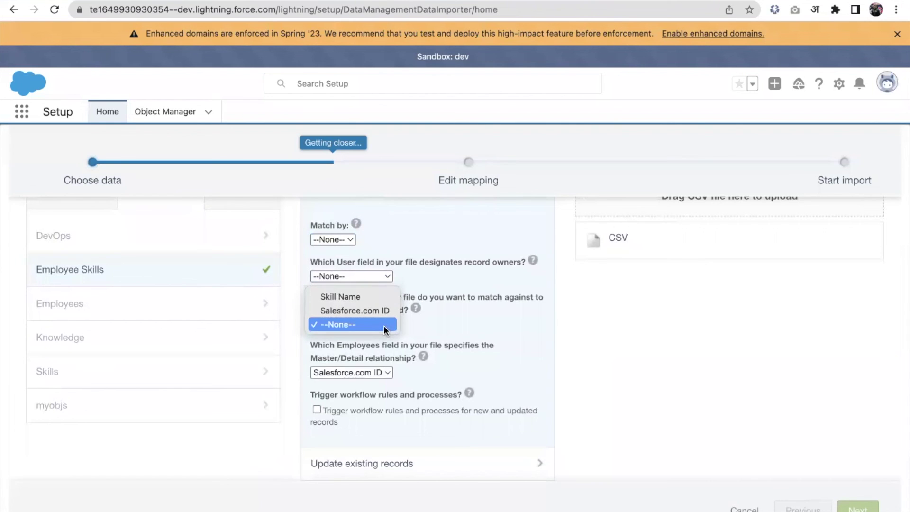
left_click(354, 296)
scroll(467, 374, "down", 1)
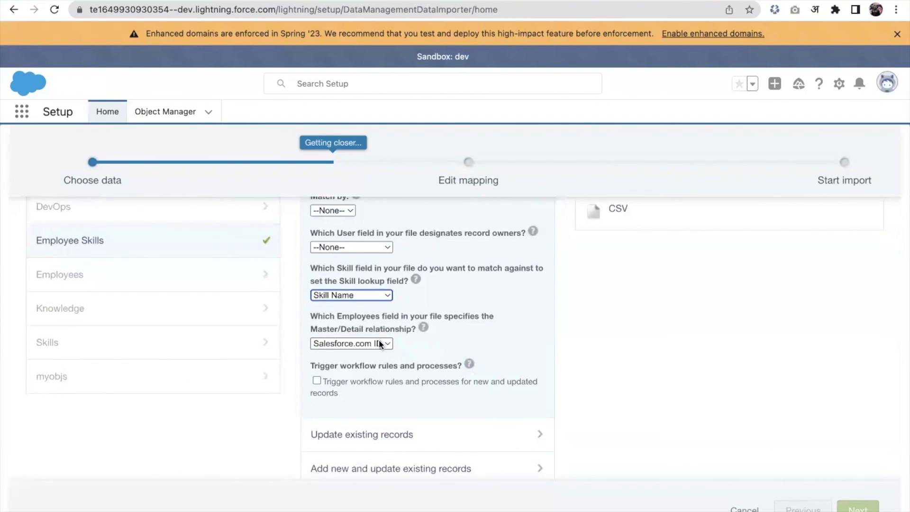
left_click(364, 348)
left_click(356, 332)
scroll(545, 371, "down", 1)
left_click(815, 458)
Step: Supply 1.csv as the import's data source again and continue to the field mapping
scroll(485, 342, "up", 3)
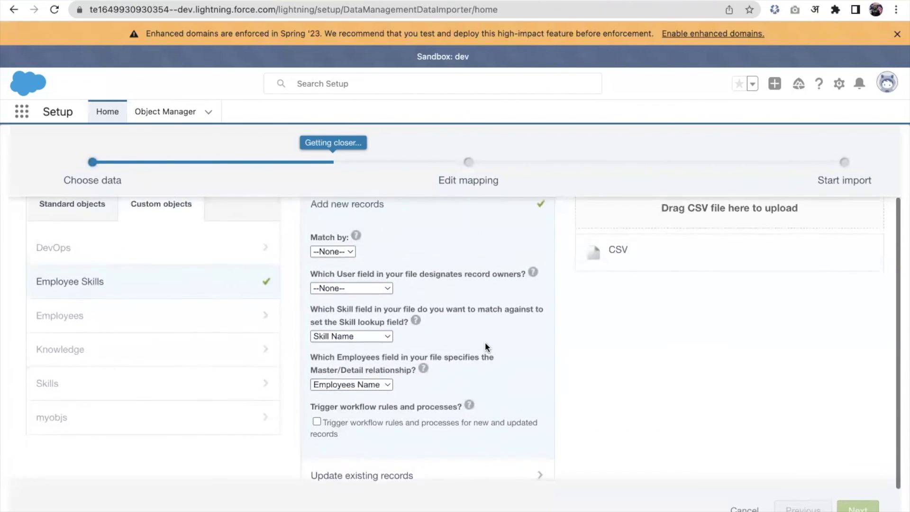
scroll(624, 400, "up", 2)
scroll(624, 400, "down", 2)
scroll(624, 405, "up", 3)
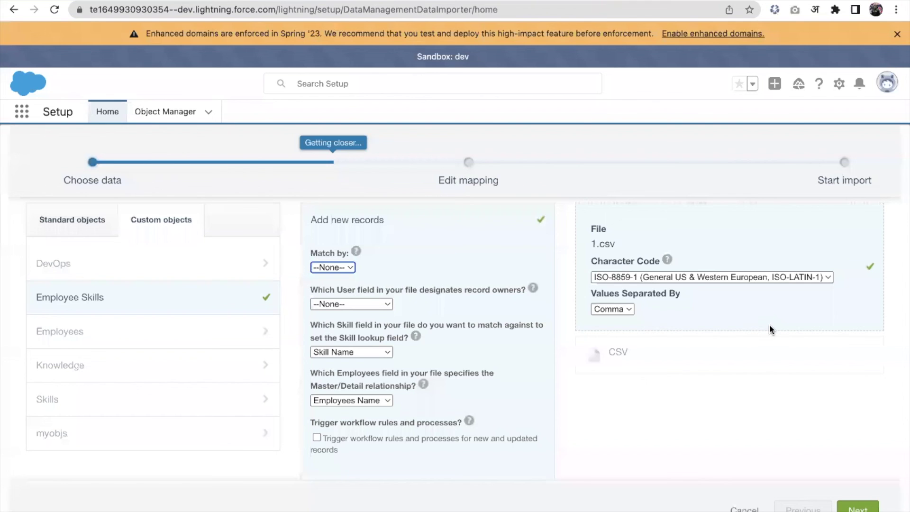
left_click(814, 424)
left_click(858, 507)
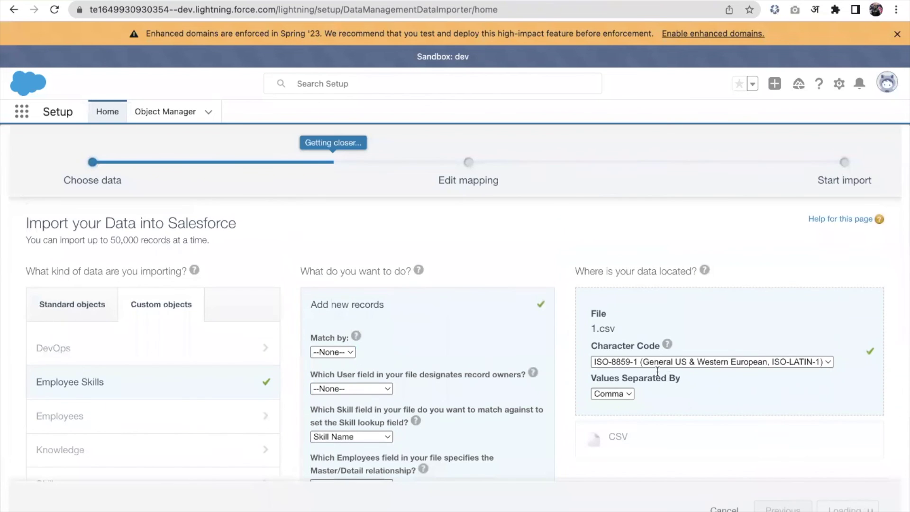
Step: Map the EMPLOYEE__C header to the Employee field in the Employee Skills mapping
scroll(576, 334, "down", 3)
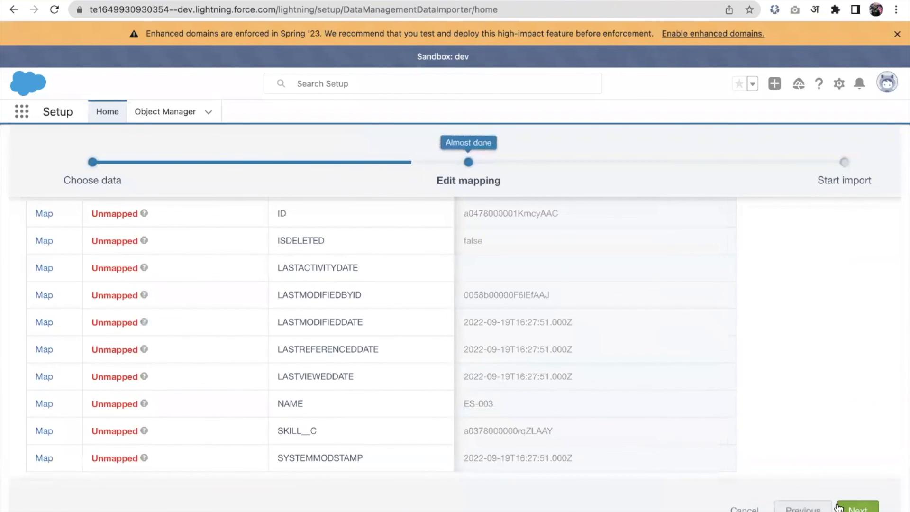
scroll(334, 339, "up", 3)
scroll(333, 339, "down", 5)
scroll(333, 343, "up", 5)
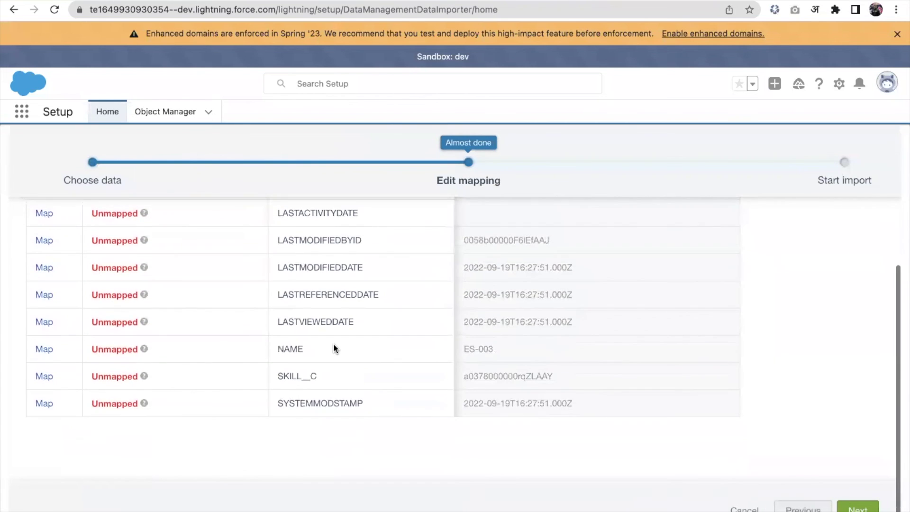
left_click(44, 342)
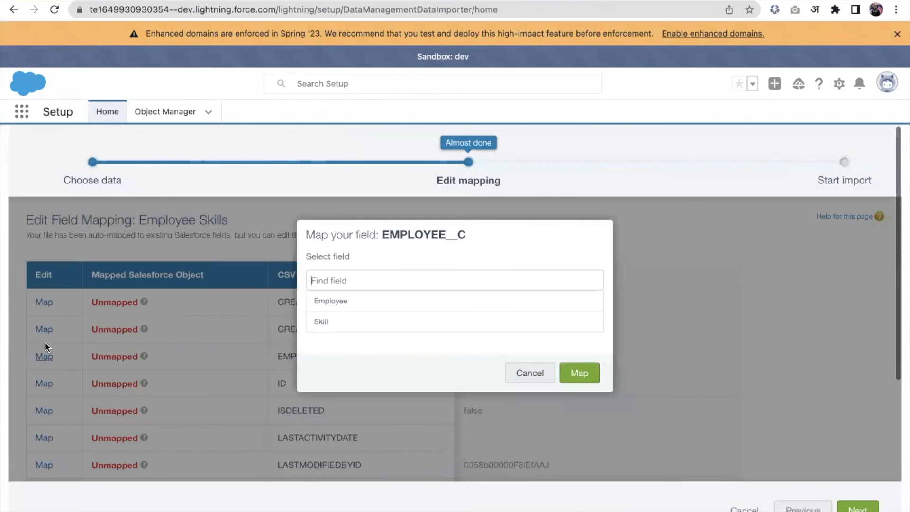
left_click(331, 307)
left_click(587, 373)
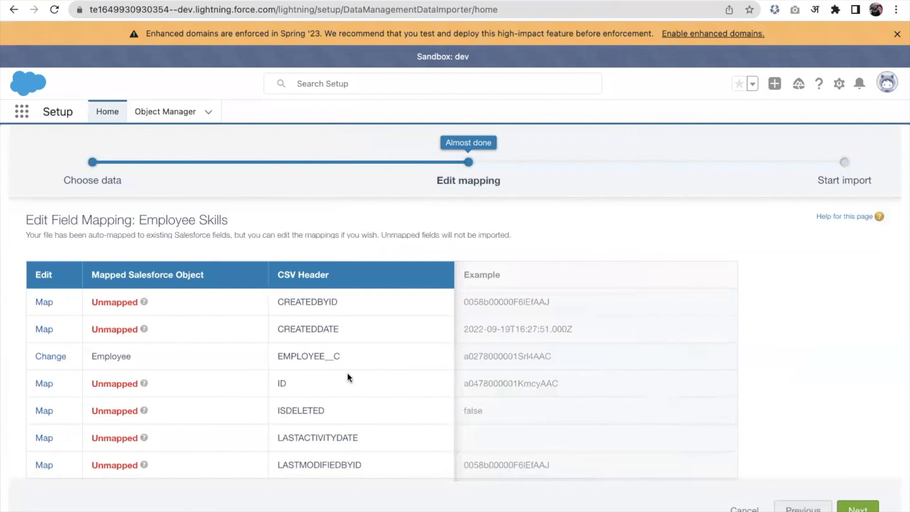
Step: Map the SKILL__C header to the Skill field in the Employee Skills mapping
scroll(303, 372, "down", 3)
scroll(303, 372, "down", 2)
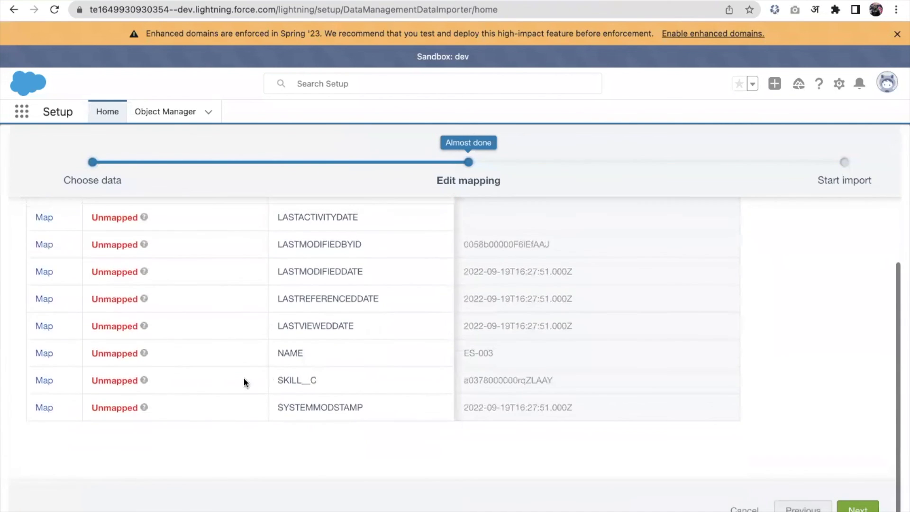
left_click(45, 381)
left_click(315, 322)
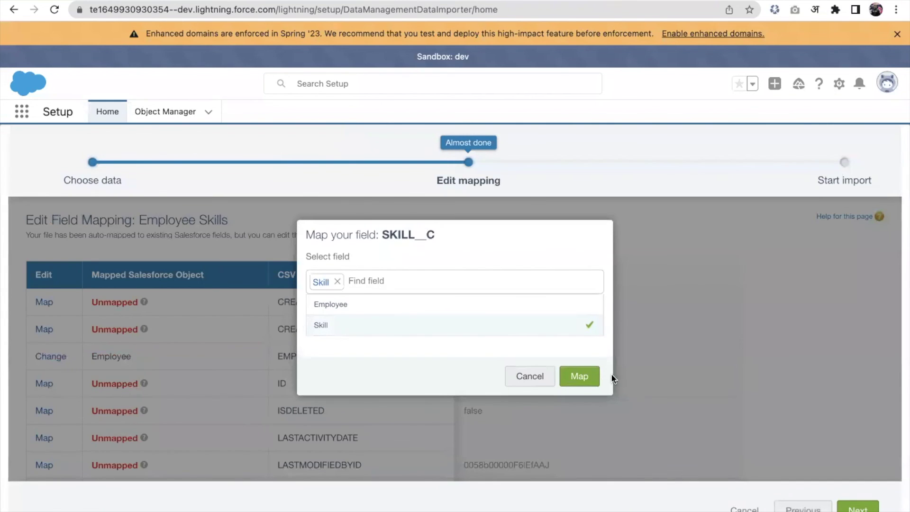
left_click(592, 379)
Step: Accept the field mapping, start the Employee Skills import and open its status on the Bulk Data Load Job page
scroll(667, 428, "down", 5)
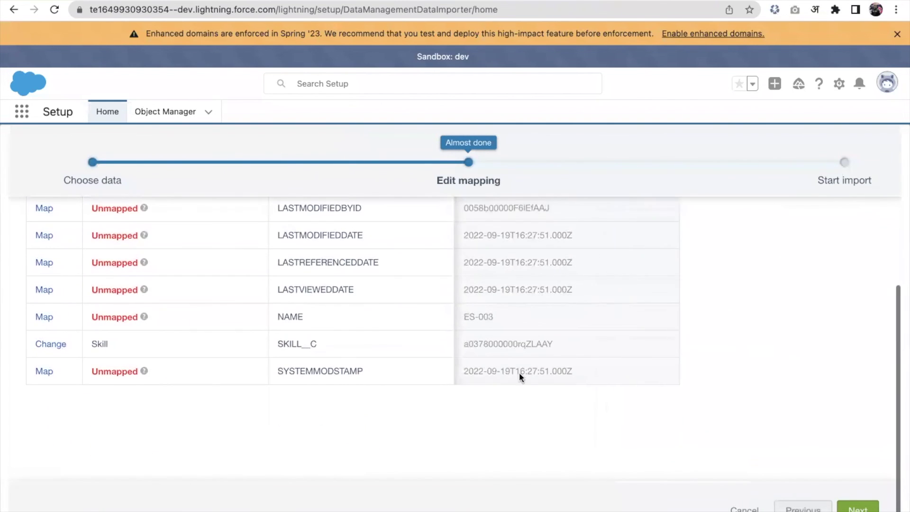
left_click(858, 506)
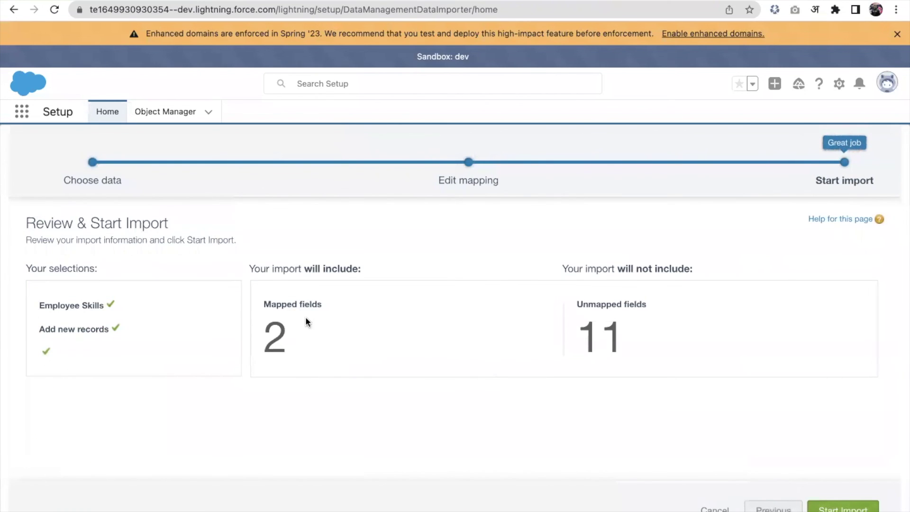
left_click(868, 507)
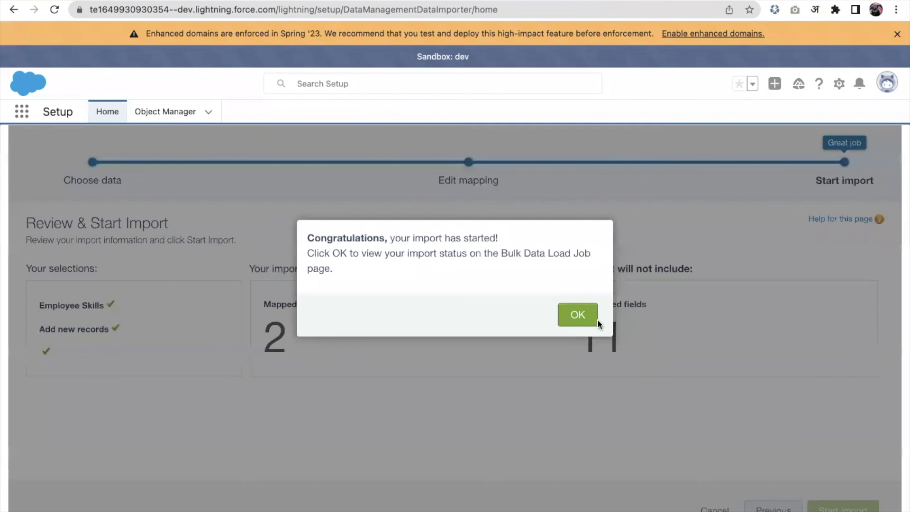
left_click(595, 321)
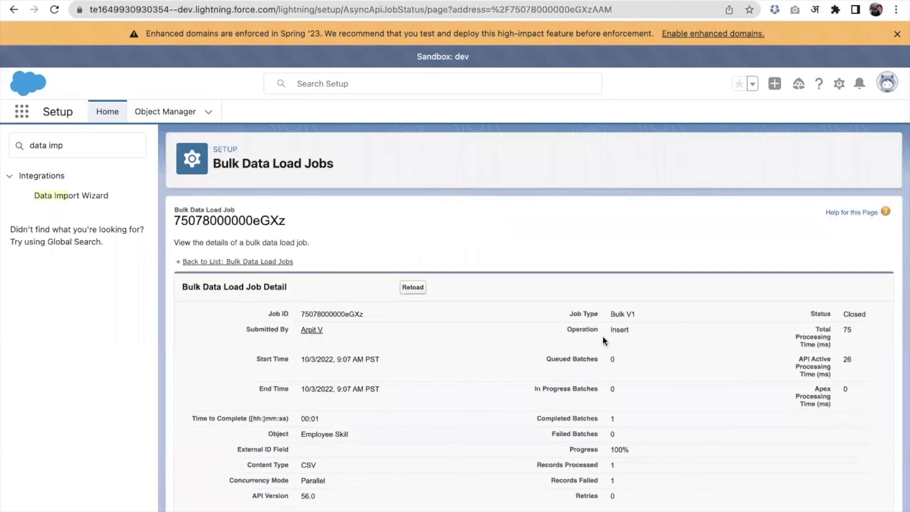
Step: Review the bulk data load job's details and open the downloaded result file of its batch
scroll(522, 326, "down", 3)
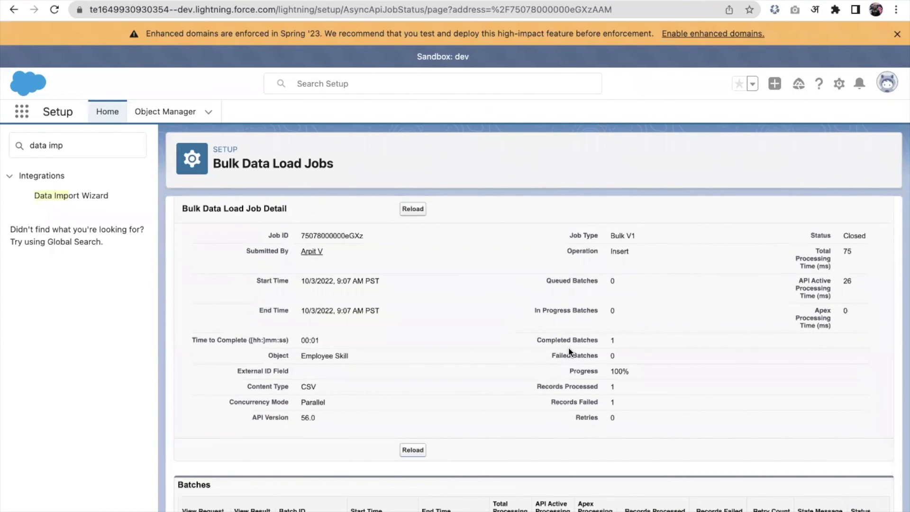
scroll(567, 351, "down", 1)
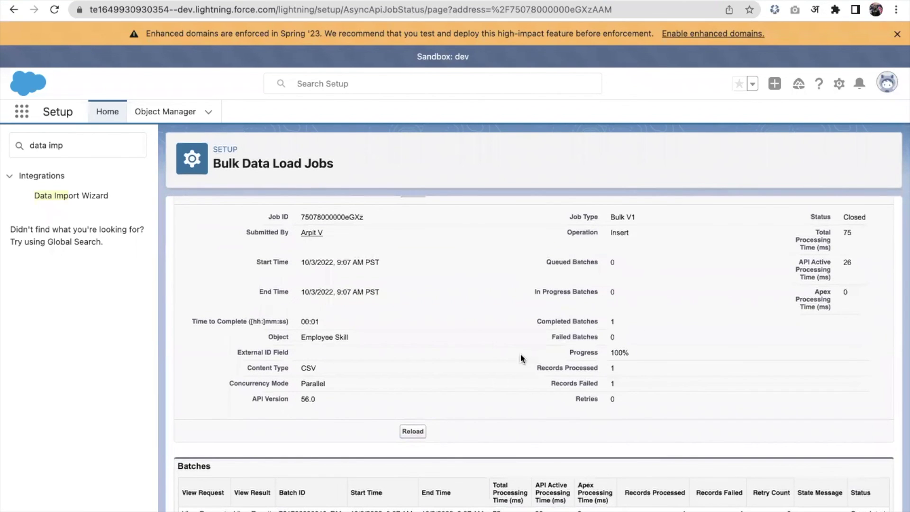
scroll(404, 342, "up", 2)
scroll(404, 342, "down", 2)
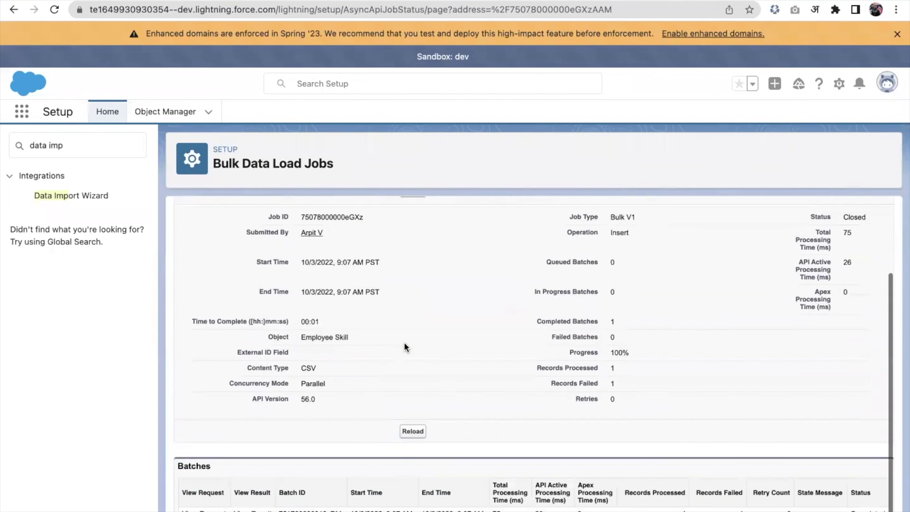
left_click(256, 507)
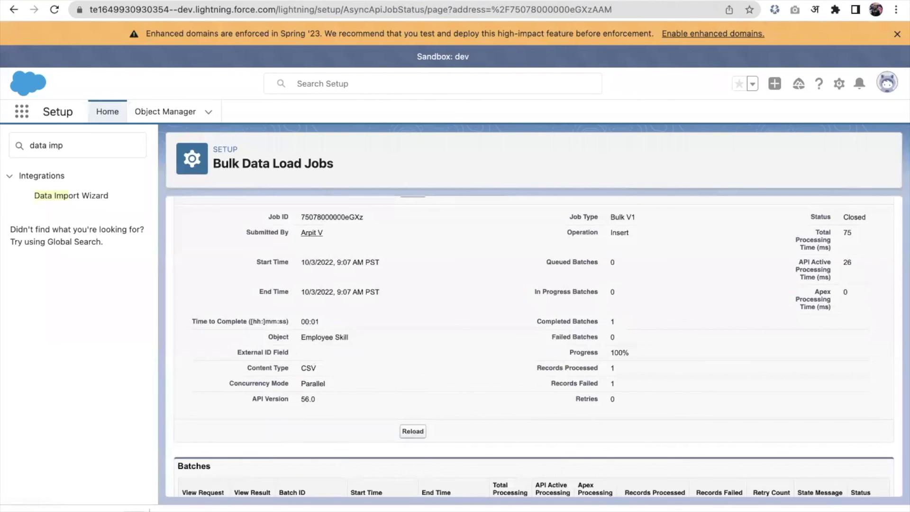
left_click(140, 504)
left_click(178, 471)
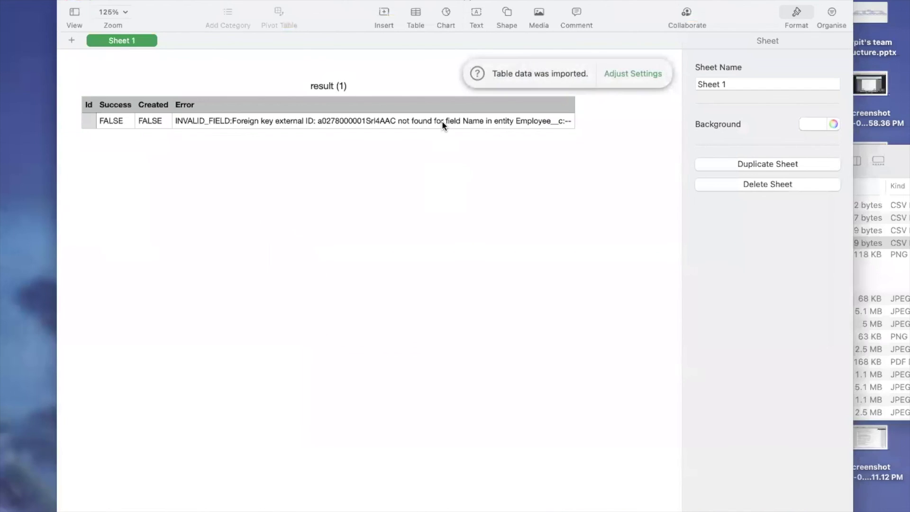
Step: Examine the Error column of the import result and return to the bulk data load job in the browser
scroll(441, 123, "right", 3)
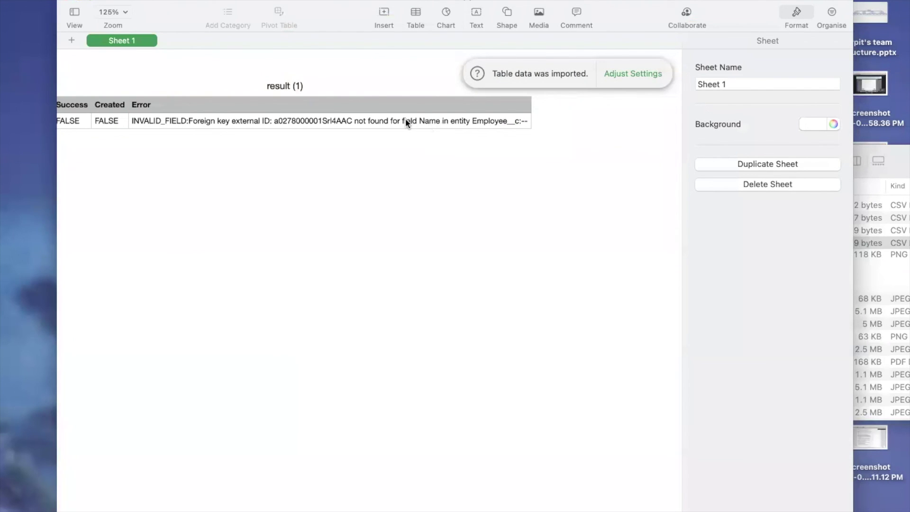
scroll(372, 125, "left", 3)
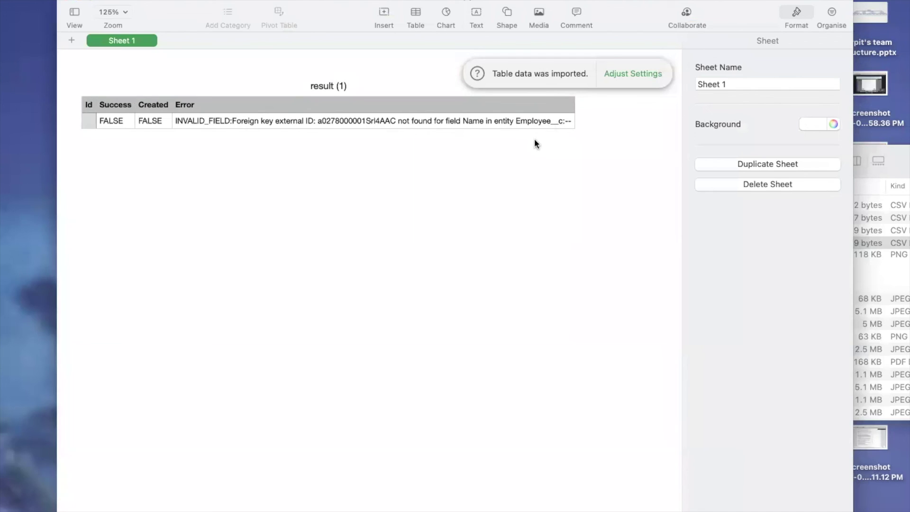
double_click(79, 2)
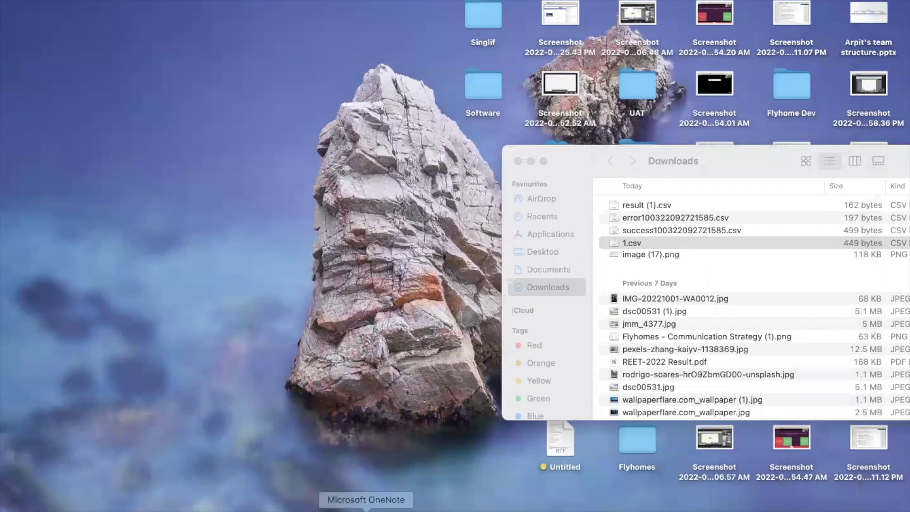
left_click(91, 509)
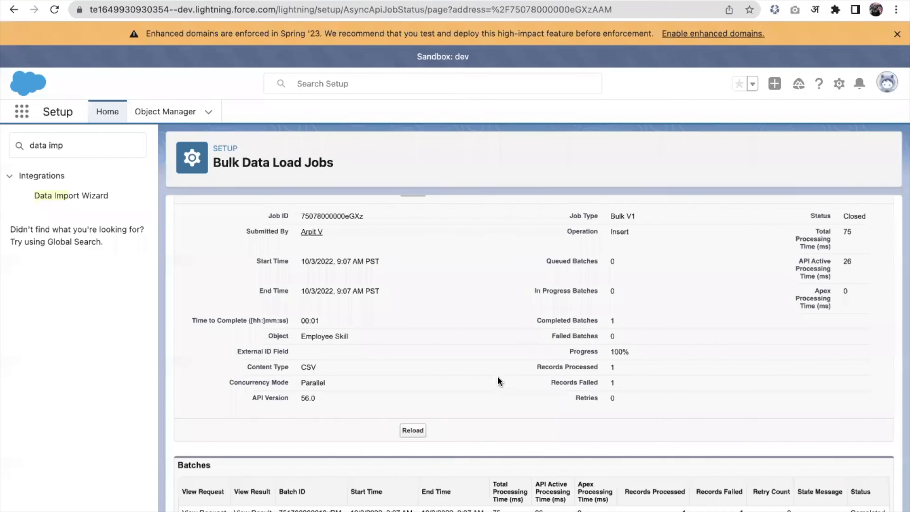